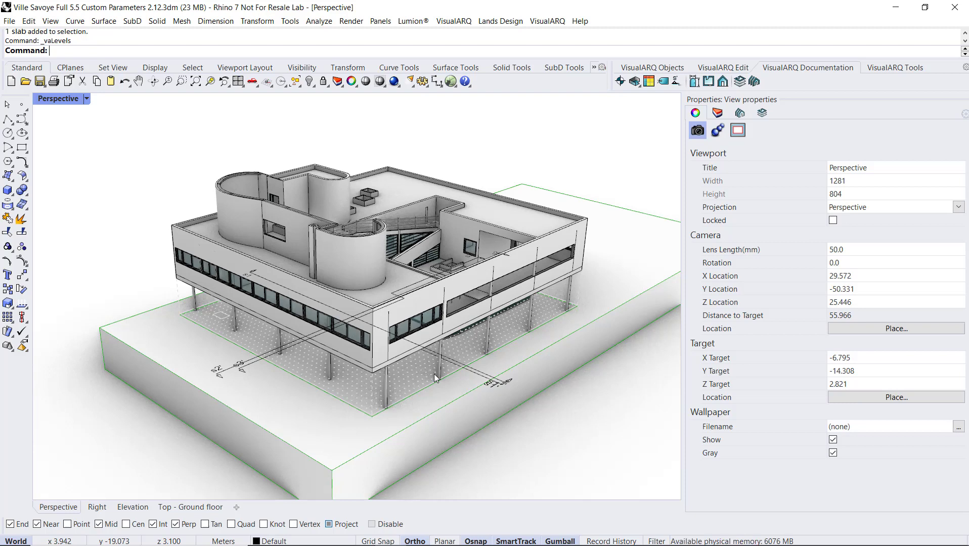
Orbit the Perspective viewport to view the villa from a slightly different angle.
right_click_drag(304, 304, 315, 305)
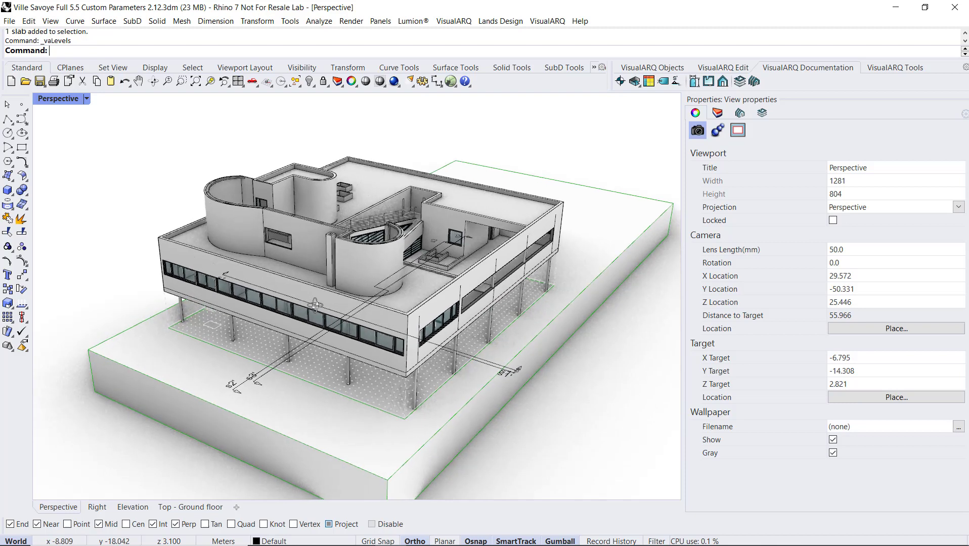
On the ground floor plan, review the Porch space's Gravel finish, then show VisualARQ Tools.
left_click(207, 506)
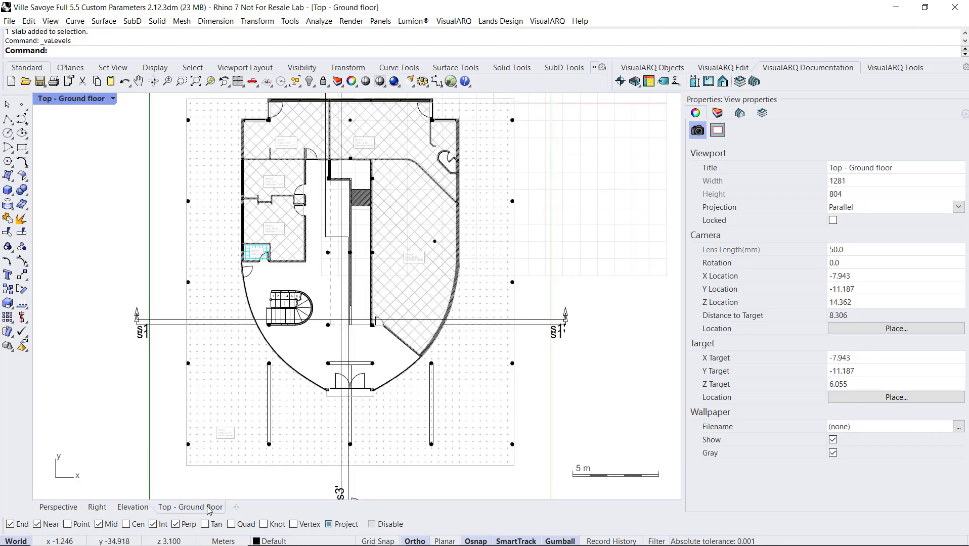
left_click(222, 438)
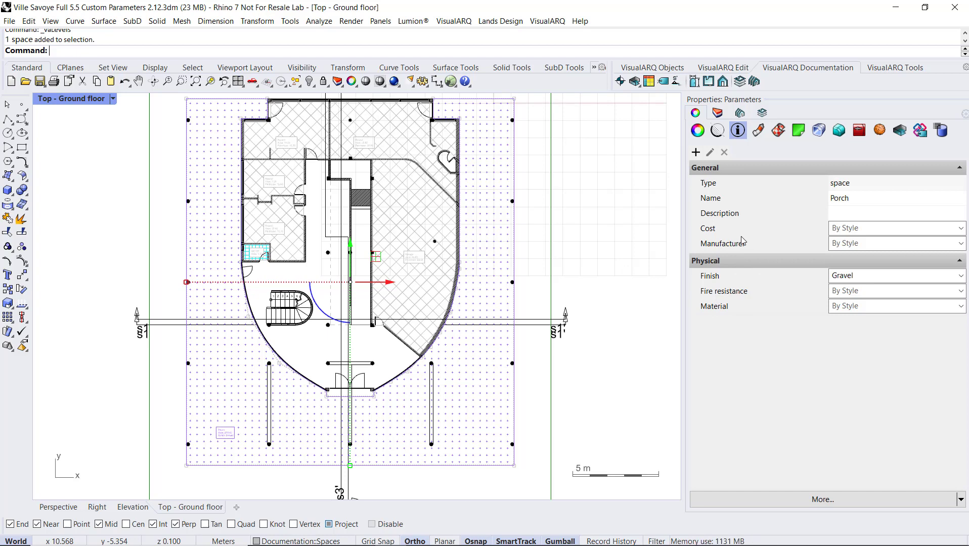
left_click(855, 276)
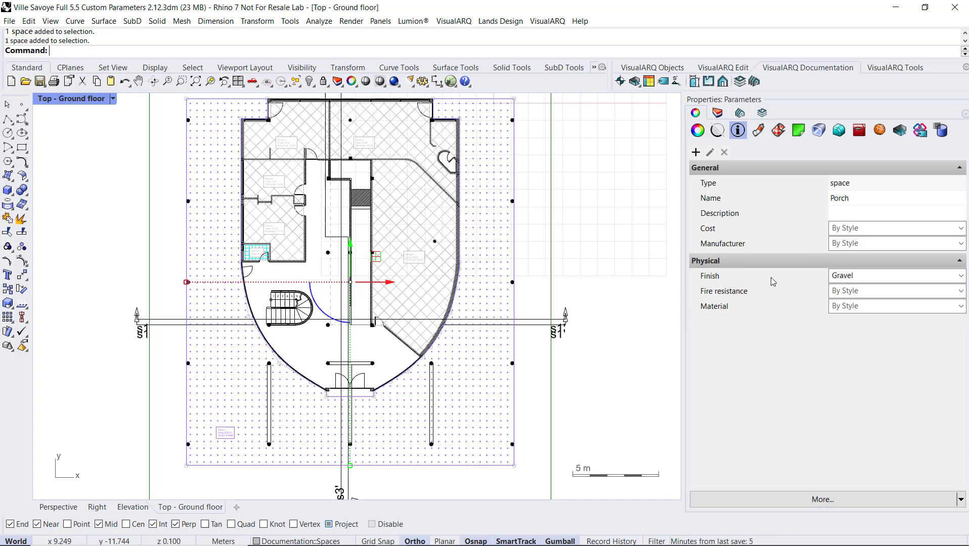
left_click(630, 273)
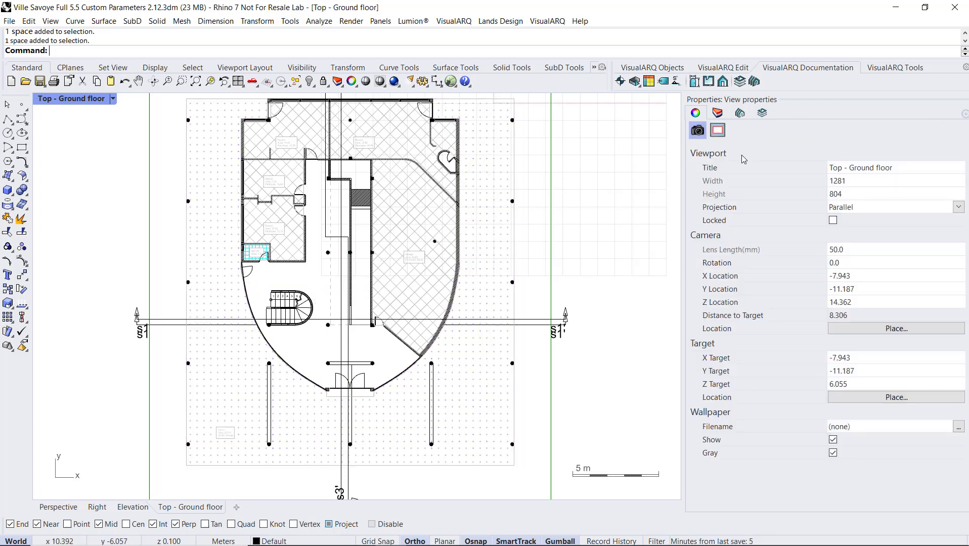
left_click(876, 71)
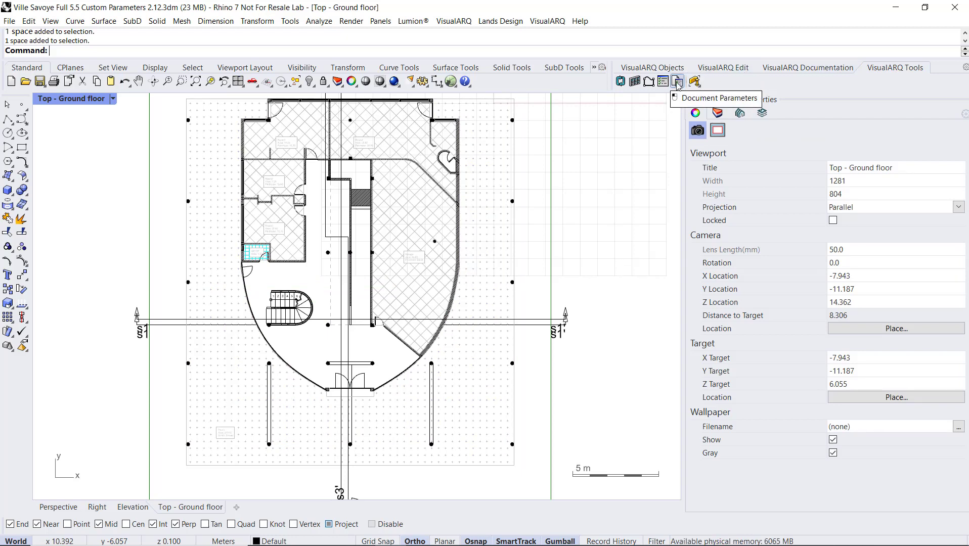
Show the Document Properties > Parameters page in Rhino Options, listing Cost, Finish, Material and others.
left_click(289, 21)
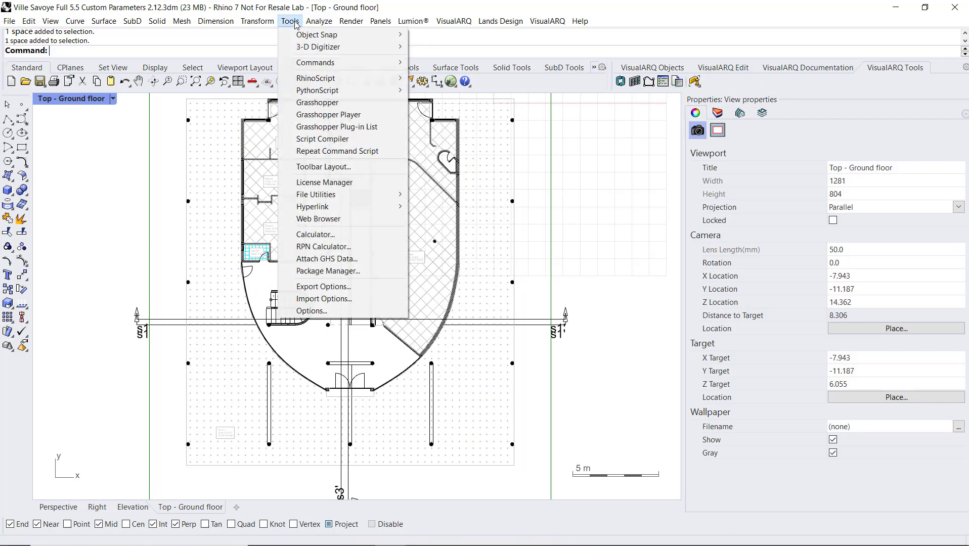
left_click(324, 311)
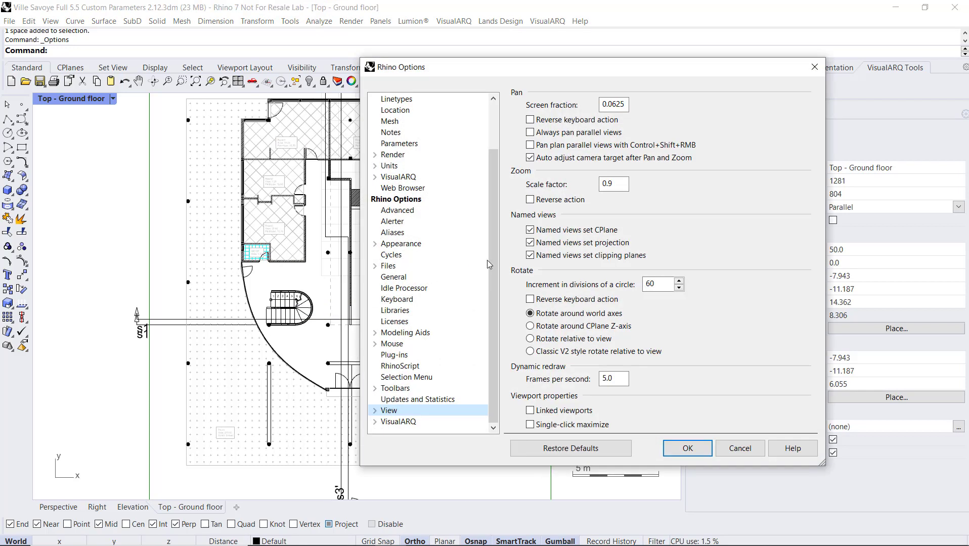
left_click_drag(490, 265, 493, 203)
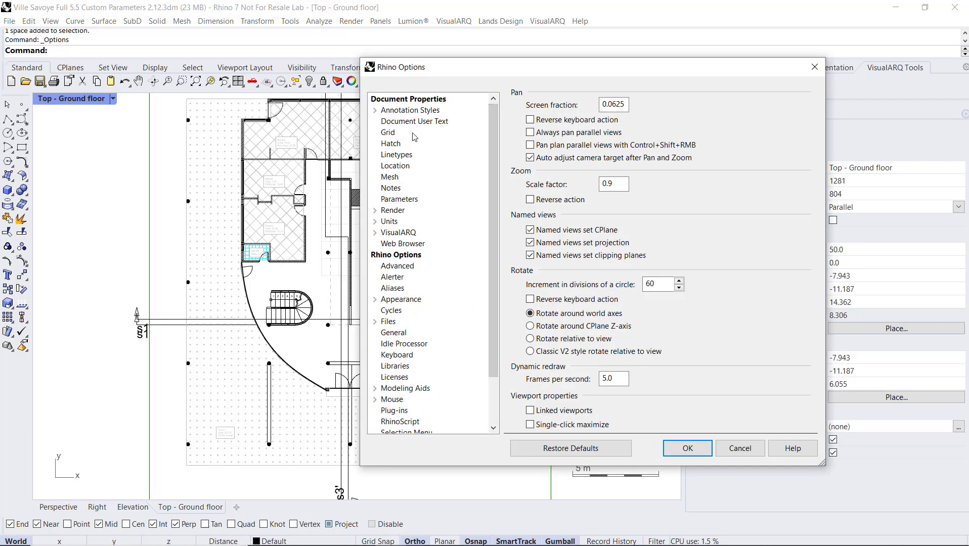
left_click(395, 200)
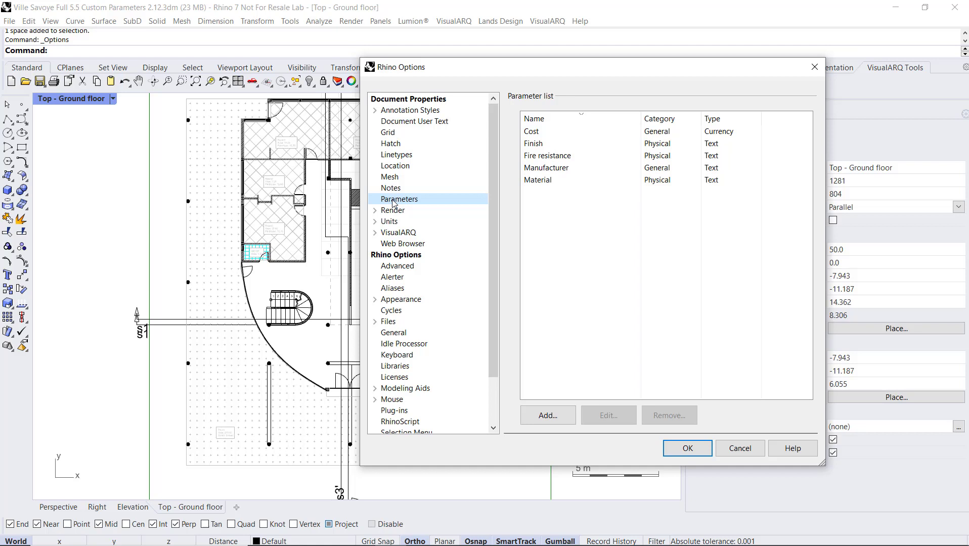
Add a document parameter 'Renovation Status' in the Custom category with Text data type.
left_click(548, 416)
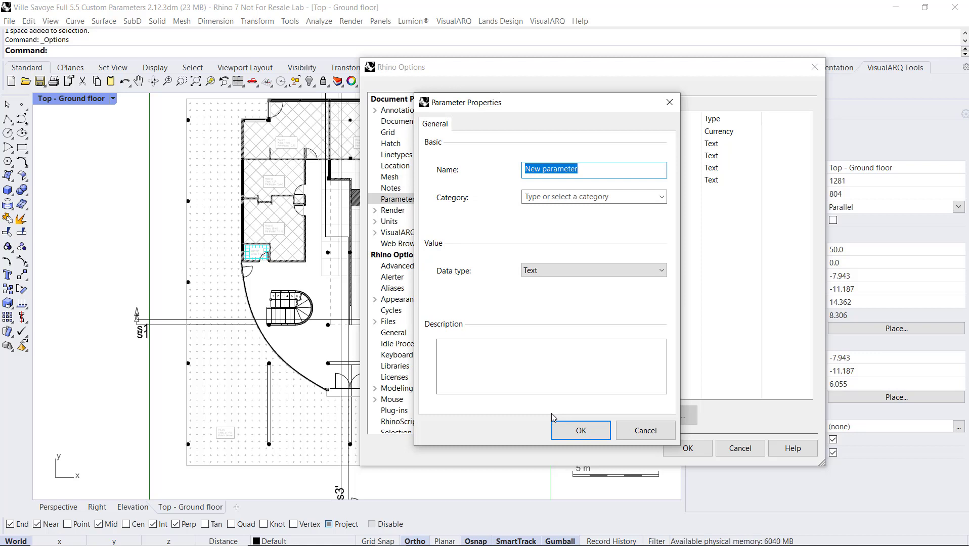
type("Renovation Status")
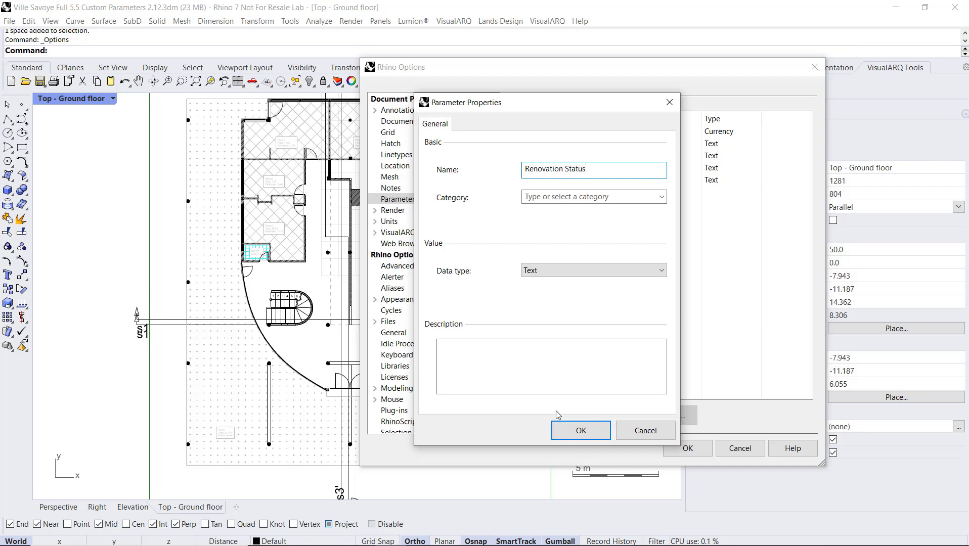
left_click(661, 199)
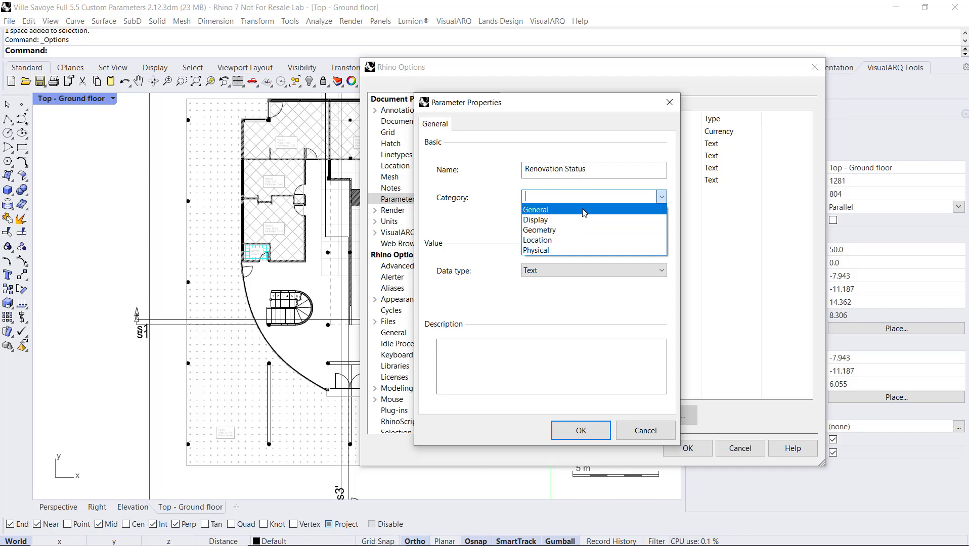
left_click(550, 196)
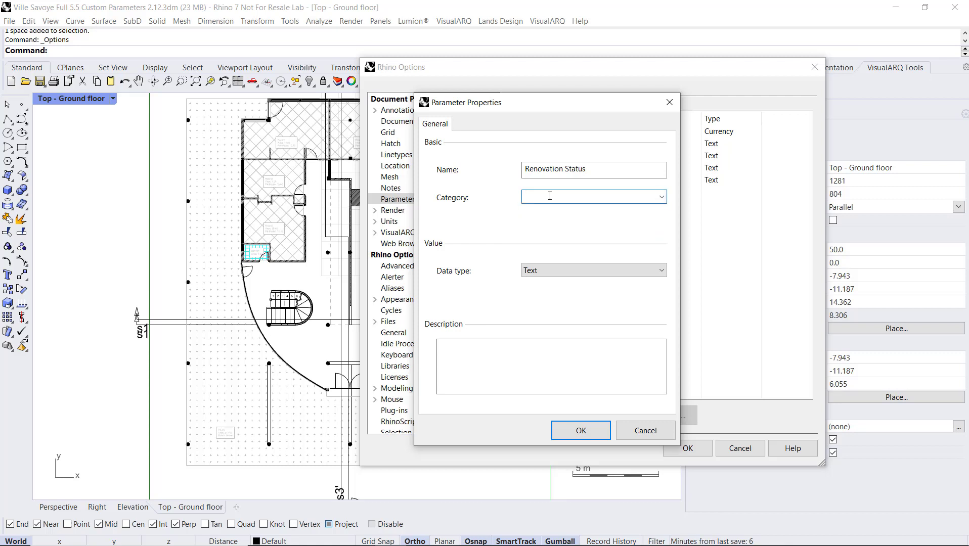
type("Custom")
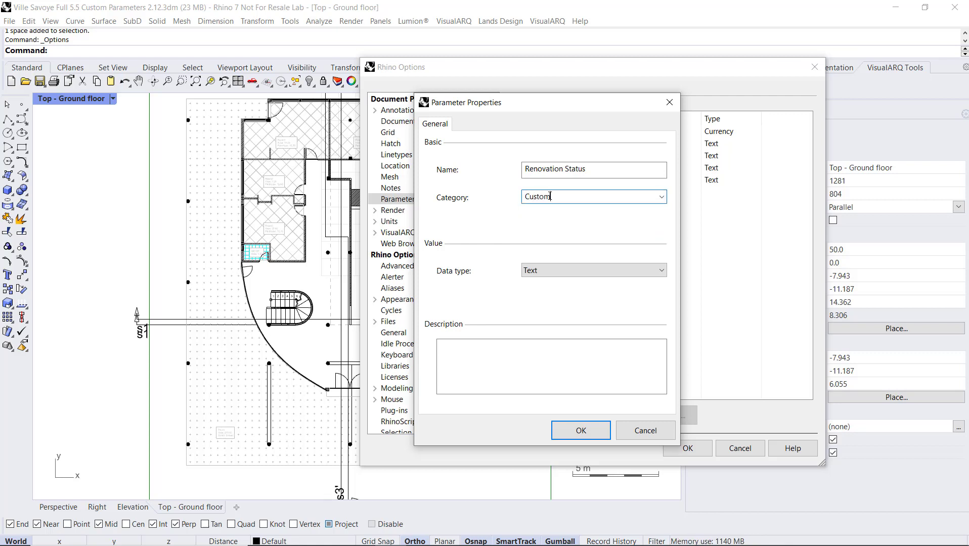
left_click(566, 260)
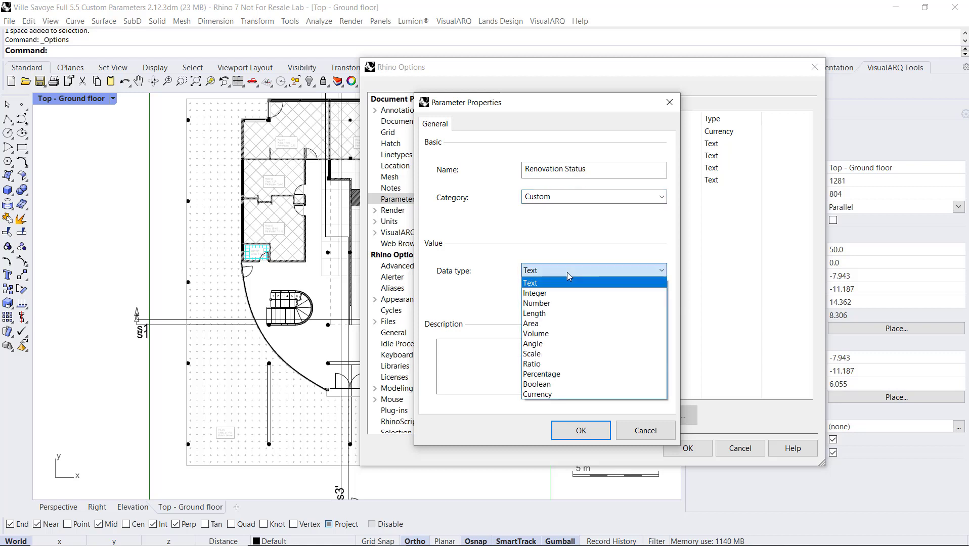
left_click(567, 272)
left_click(504, 352)
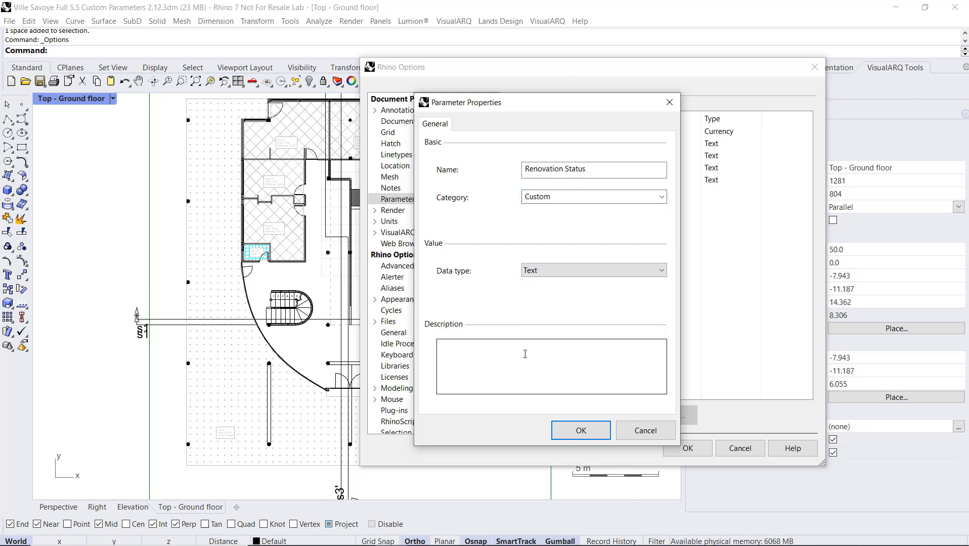
left_click(581, 431)
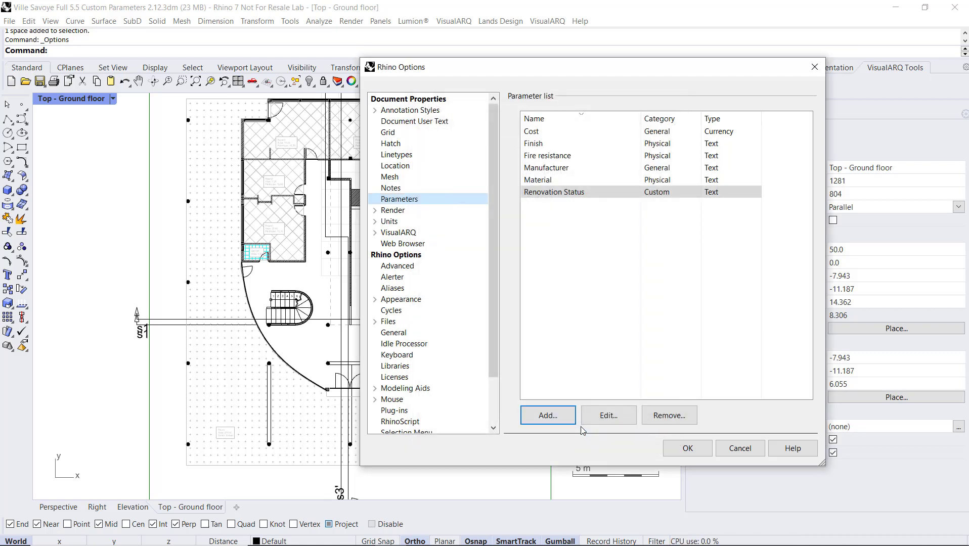
Apply the options, deselect the Porch space, and return to the Perspective view.
left_click(685, 448)
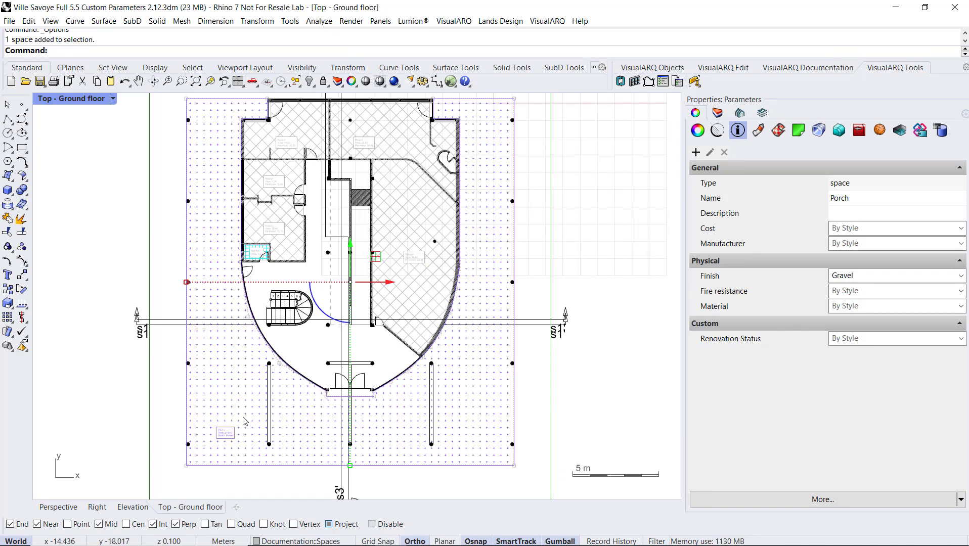
left_click(580, 393)
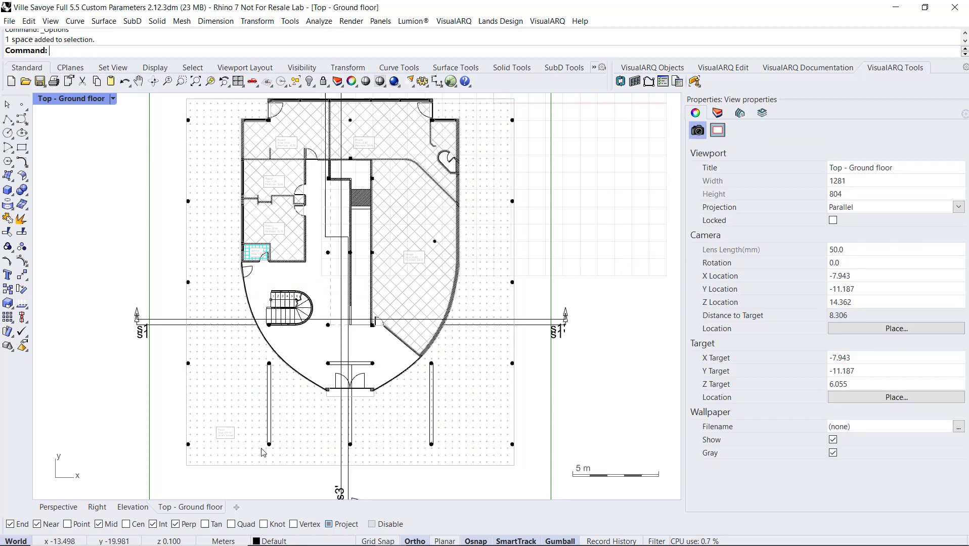
left_click(65, 512)
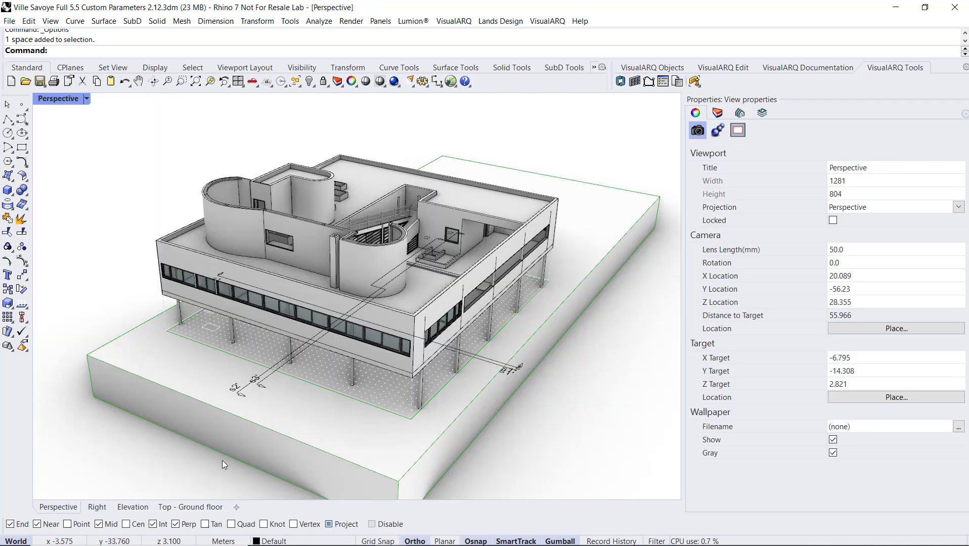
Set the closed polysurface's Renovation Status to 'Existing', then deselect it.
left_click(281, 442)
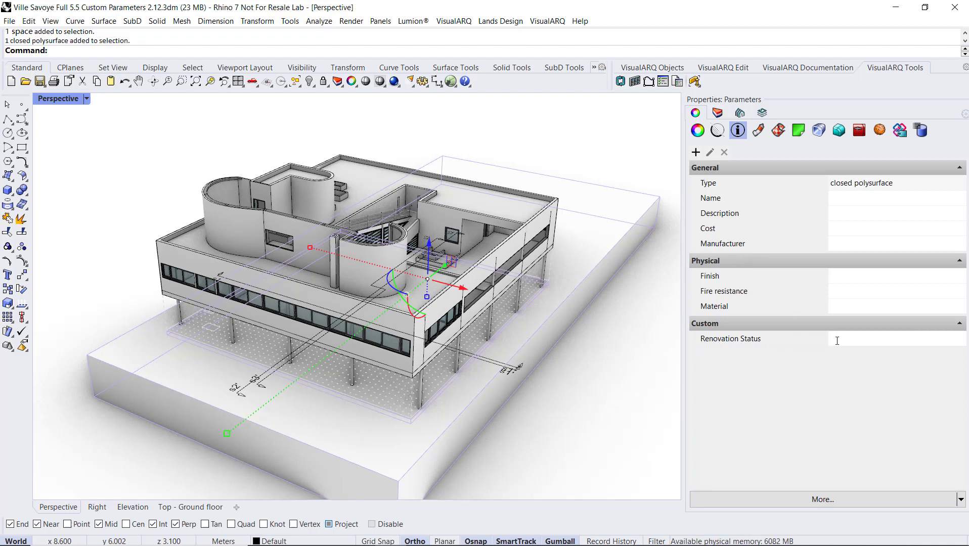
type("sting")
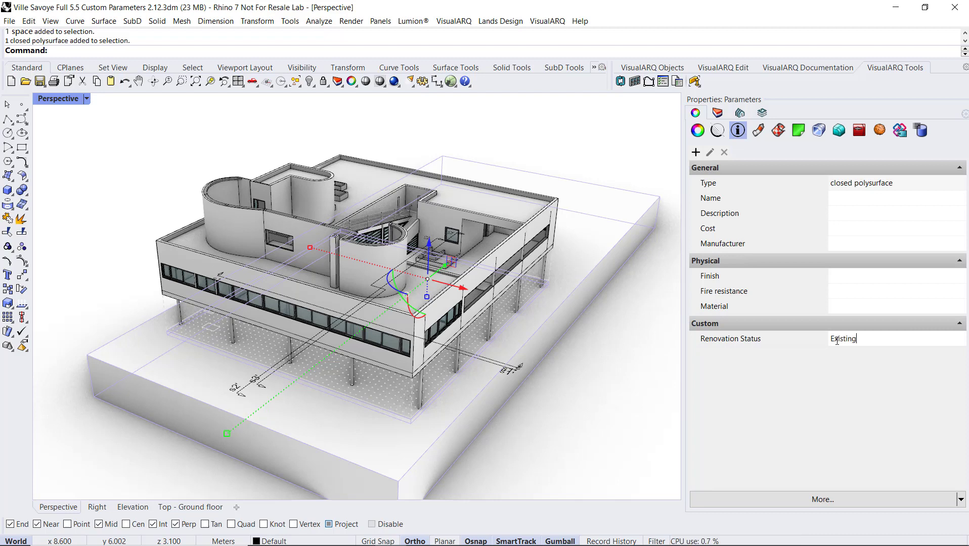
left_click(642, 374)
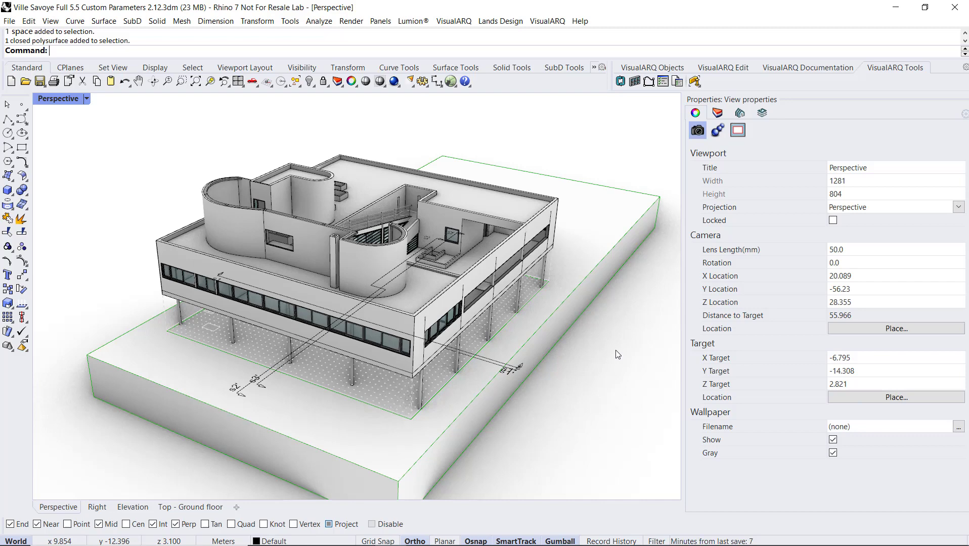
Zoom in on the ramp, select the ramp slab, and start a new slab parameter.
scroll(399, 226, "up", 10)
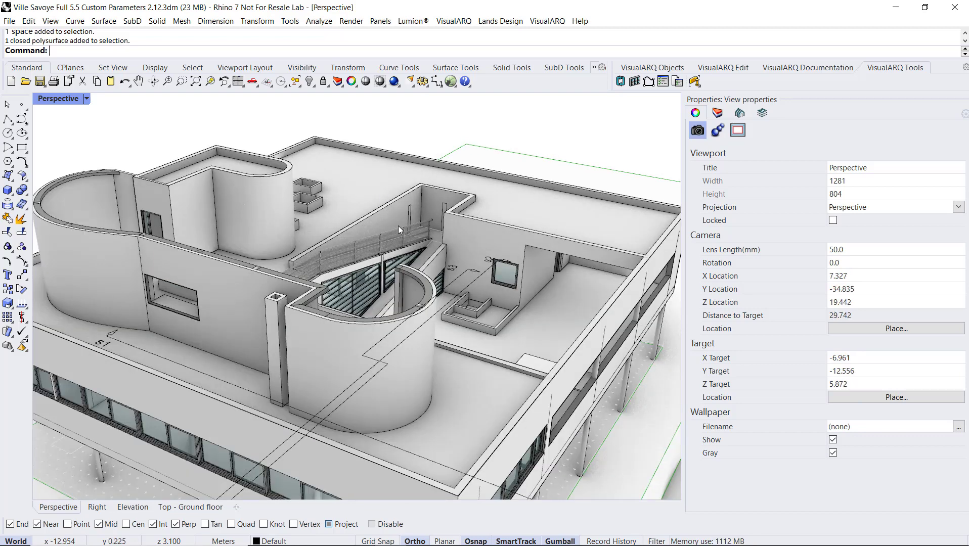
scroll(410, 255, "up", 5)
left_click(405, 270)
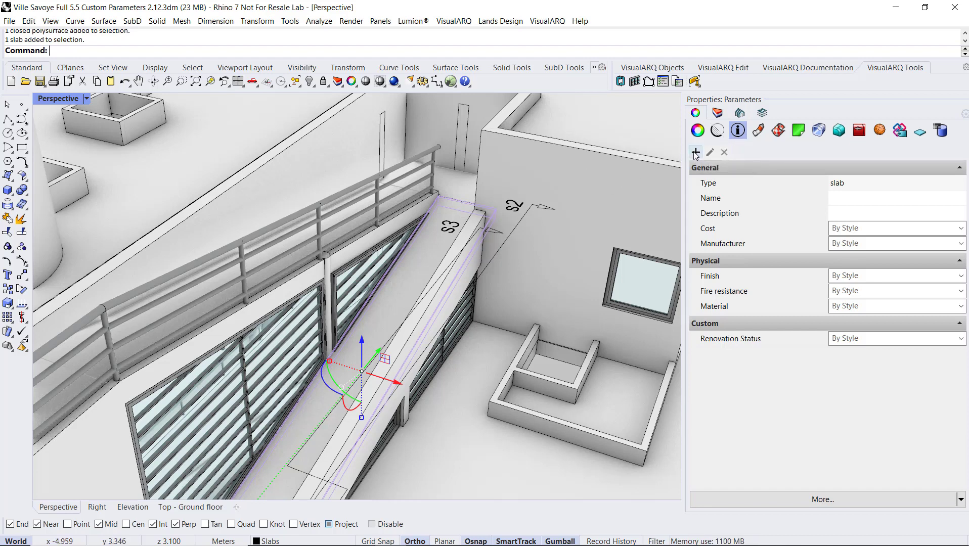
left_click(697, 152)
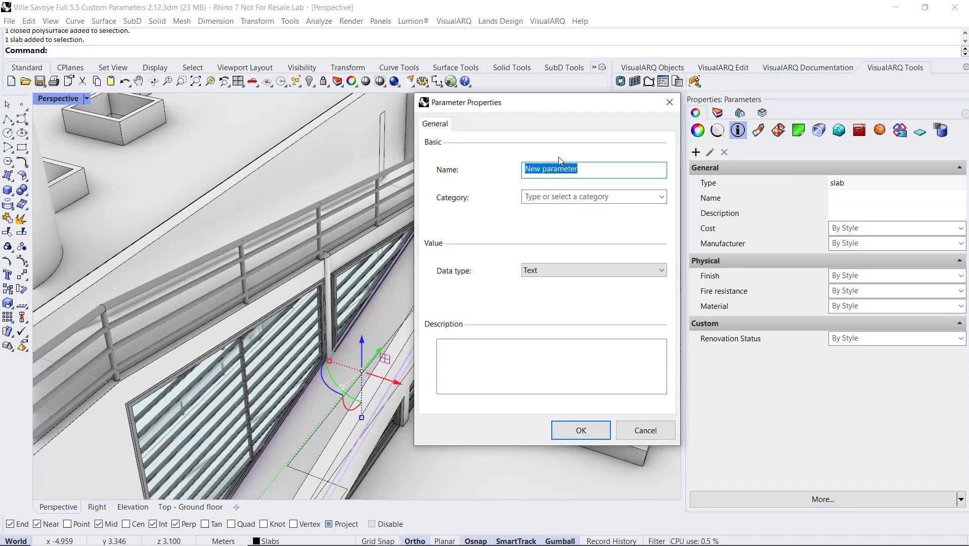
Name the parameter 'Slope' with Geometry category and Percentage data type.
type("Slope")
left_click(663, 198)
left_click(557, 229)
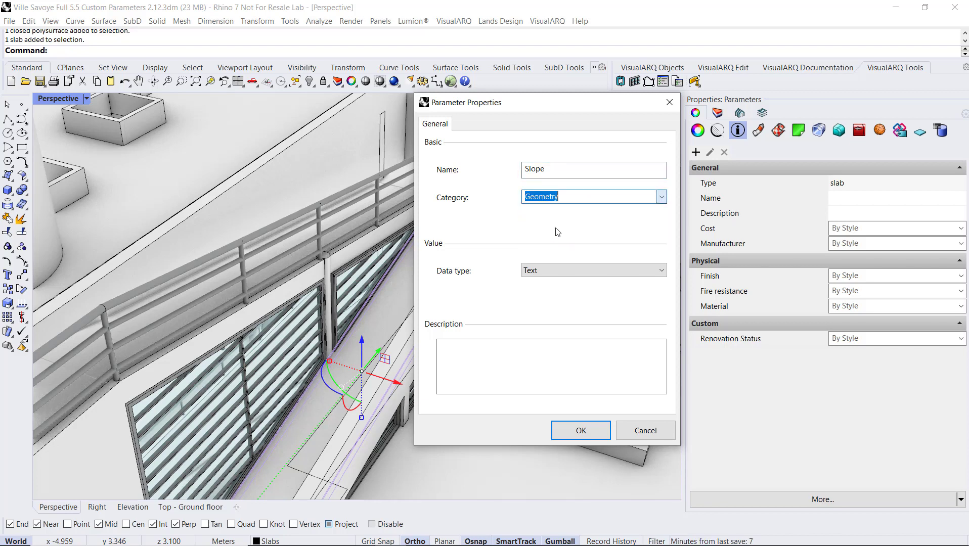
left_click(553, 270)
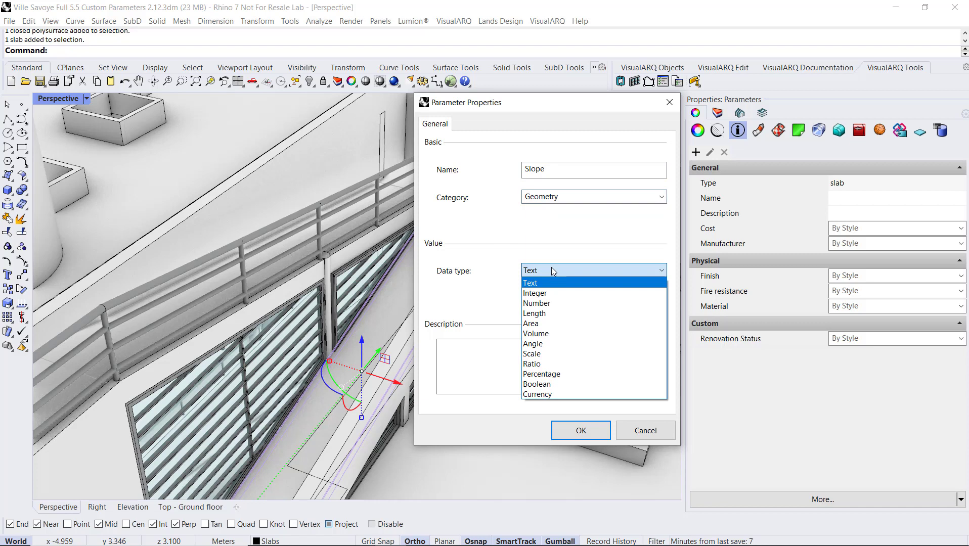
left_click(557, 374)
left_click(574, 431)
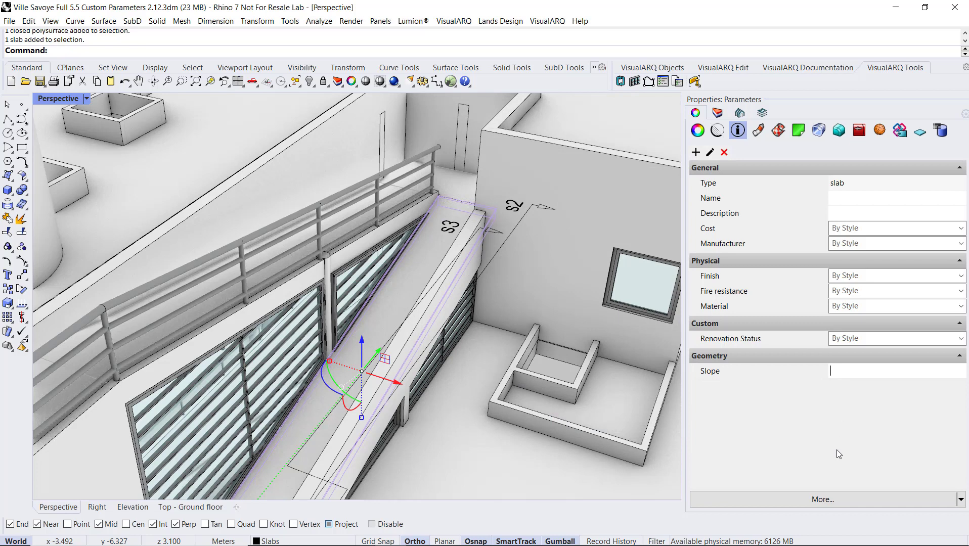
Enter 18% as the ramp slab's Slope, then check the small top slab lacks it.
type("18")
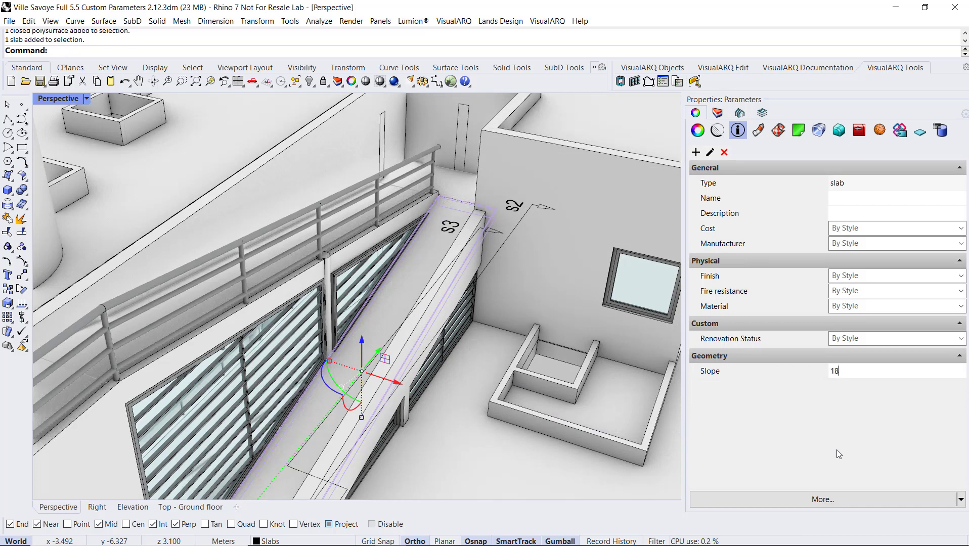
key("Return")
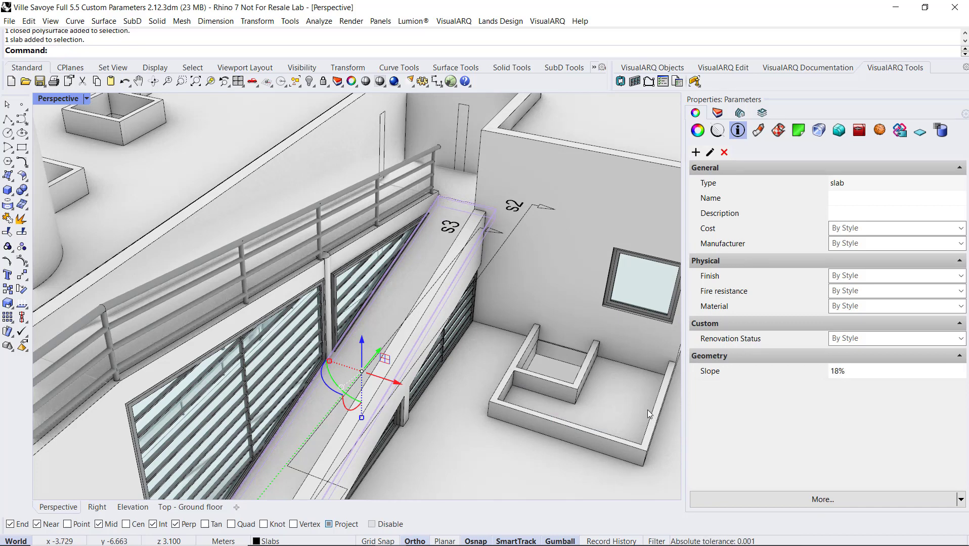
right_click_drag(412, 235, 386, 222, "shift")
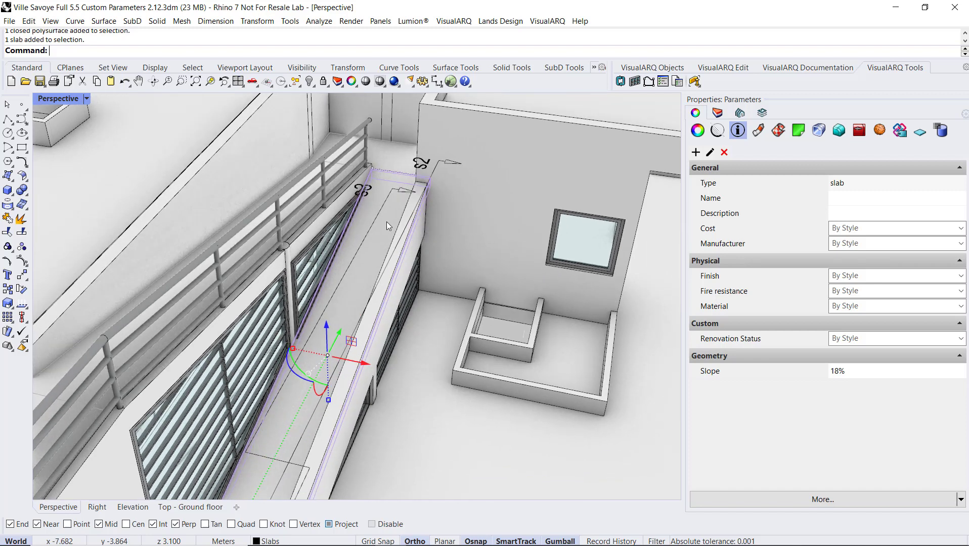
left_click(386, 153)
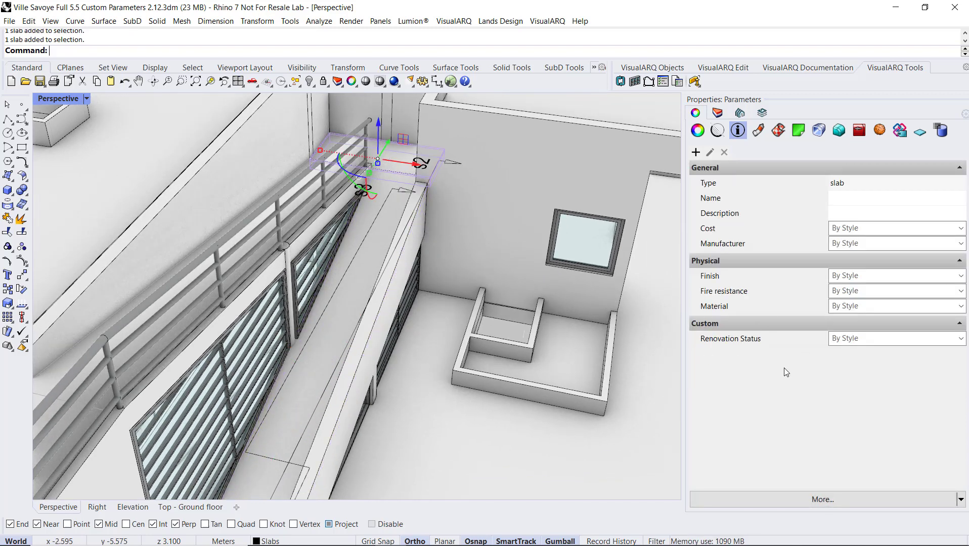
Reselect the ramp slab and delete its Slope parameter.
left_click(347, 302)
key("Escape")
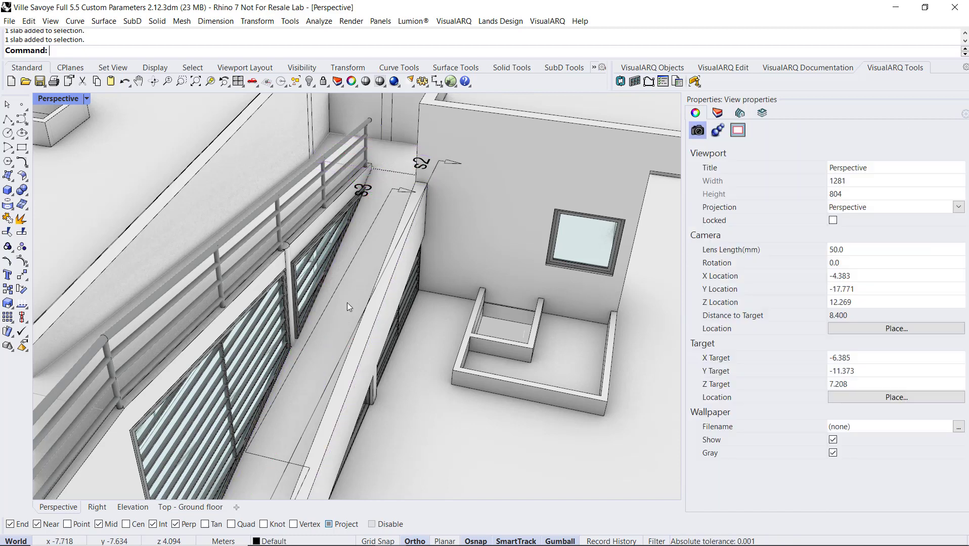
right_click_drag(347, 302, 354, 300)
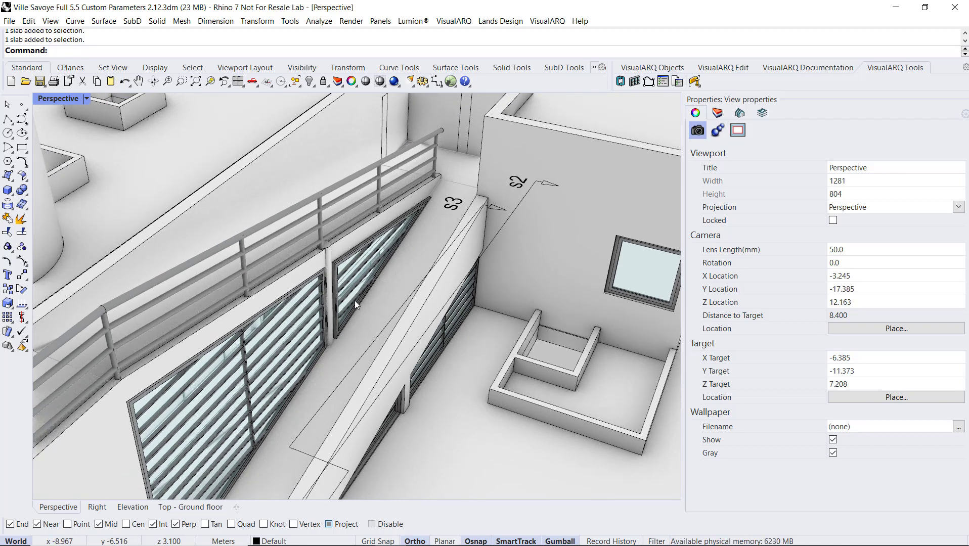
left_click(385, 295)
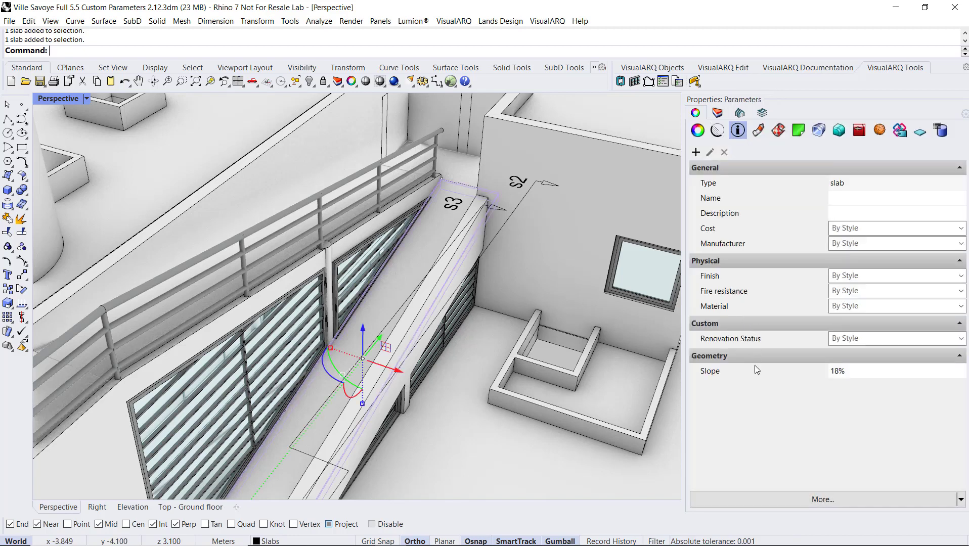
left_click(758, 369)
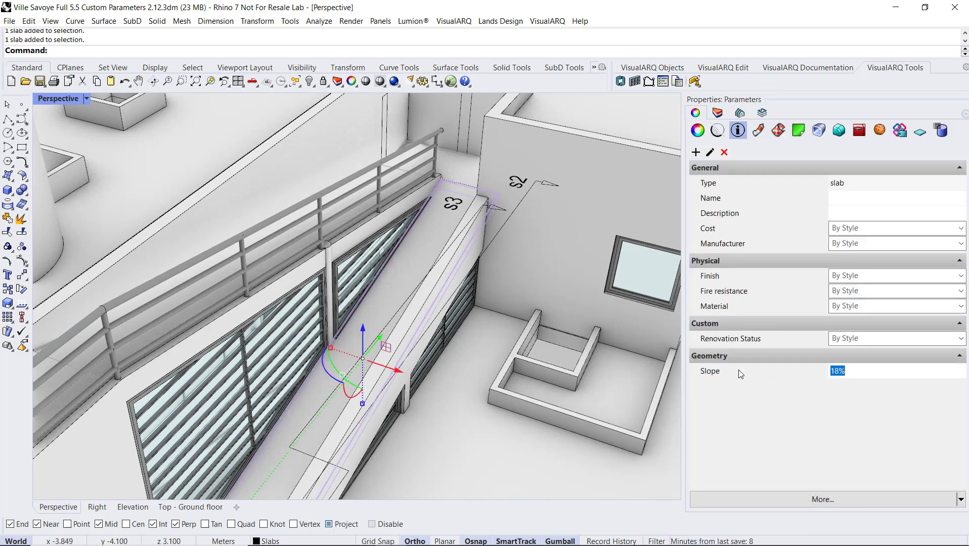
left_click(723, 156)
scroll(479, 232, "down", 3)
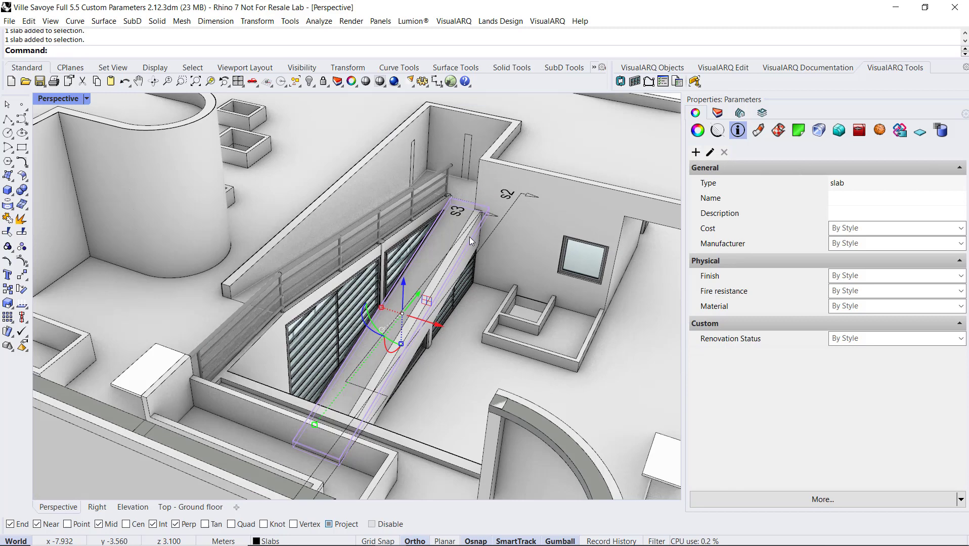
scroll(468, 230, "up", 3)
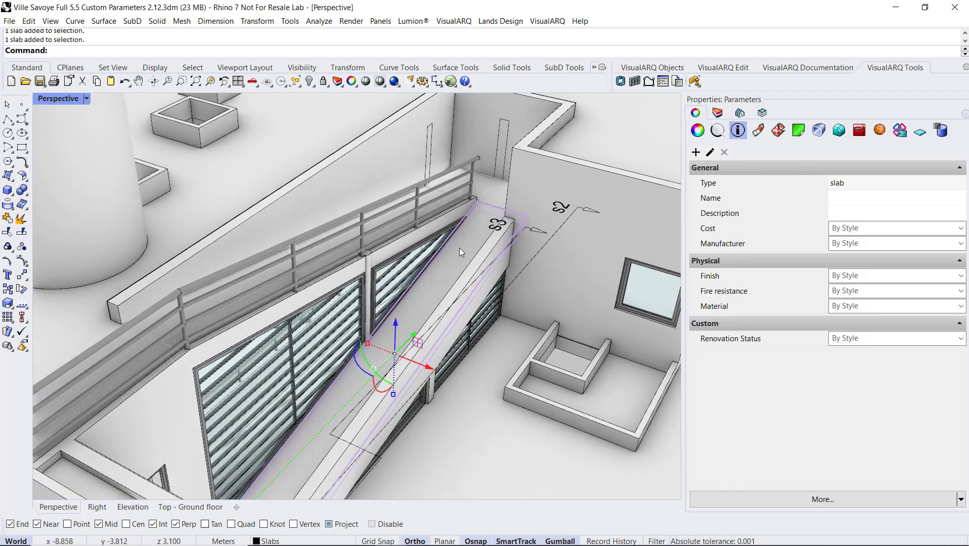
Open the Ramp style's properties to its parameters and begin adding a new one.
right_click(664, 83)
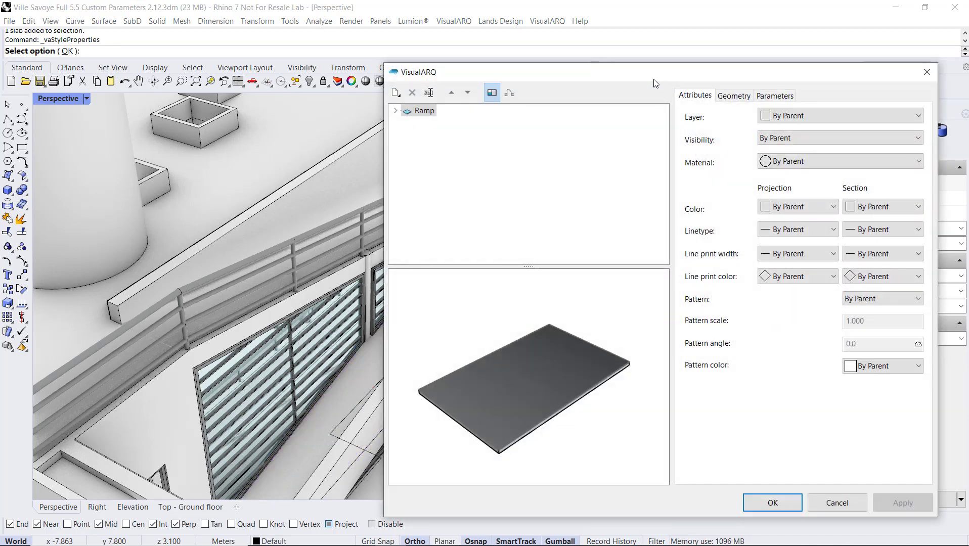
left_click_drag(606, 80, 578, 76)
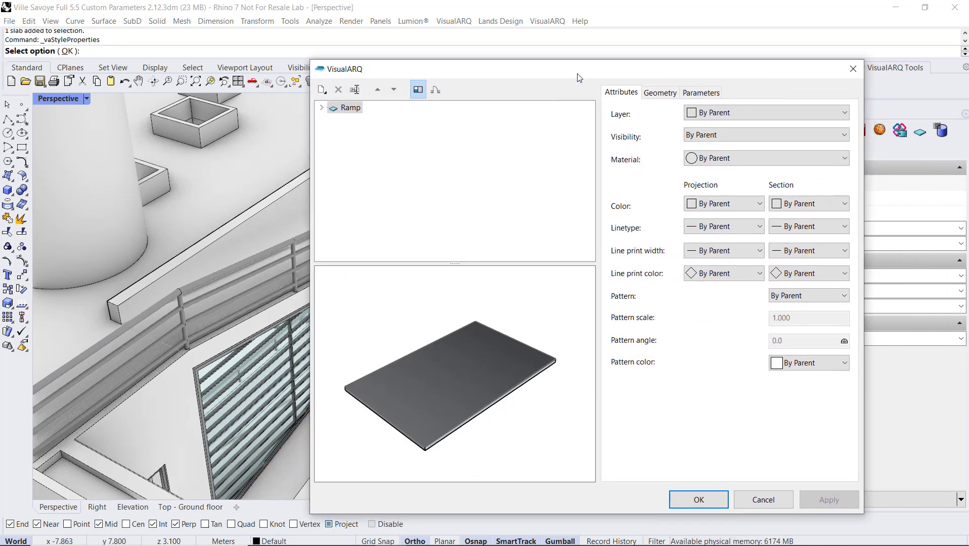
left_click(697, 95)
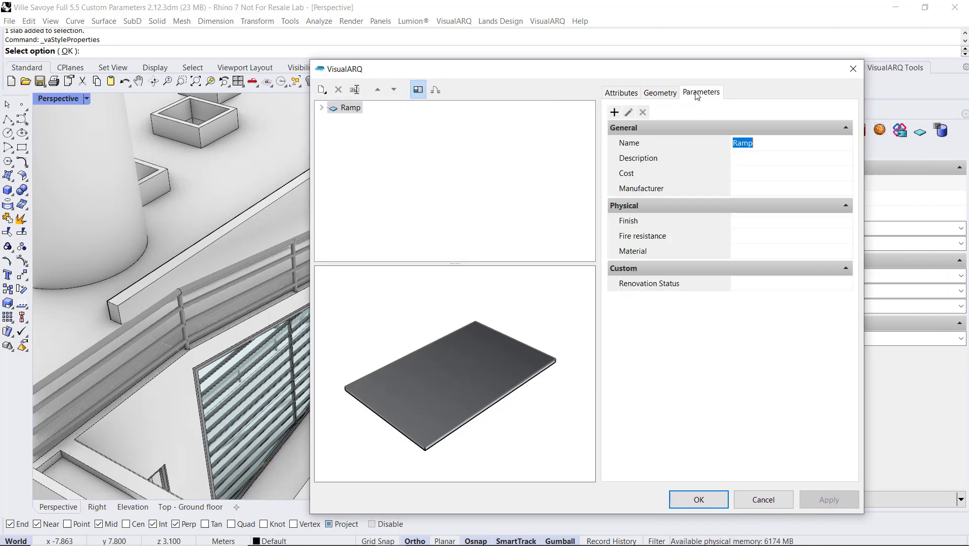
left_click(615, 112)
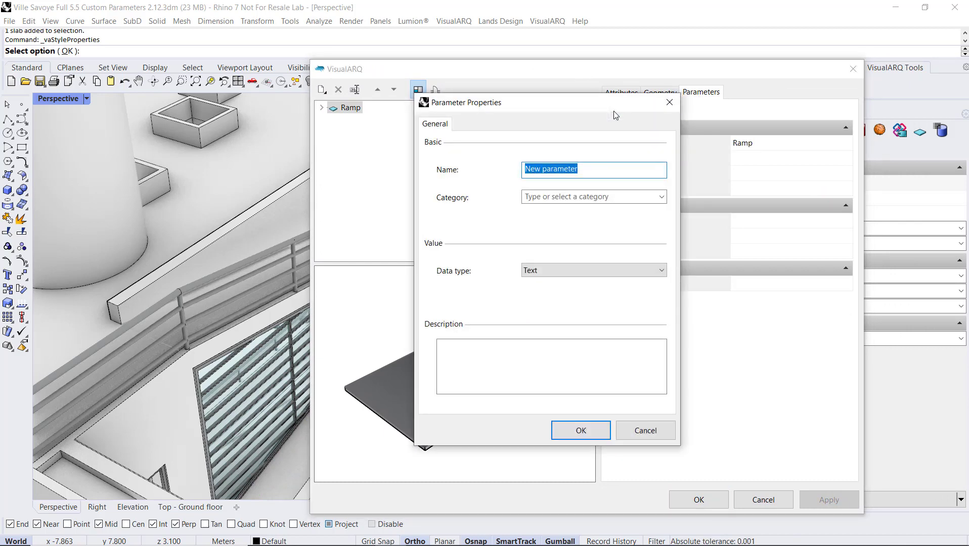
Define the style's 'Slope' parameter as a Geometry percentage with an 18% default.
type("Sl")
type("ope")
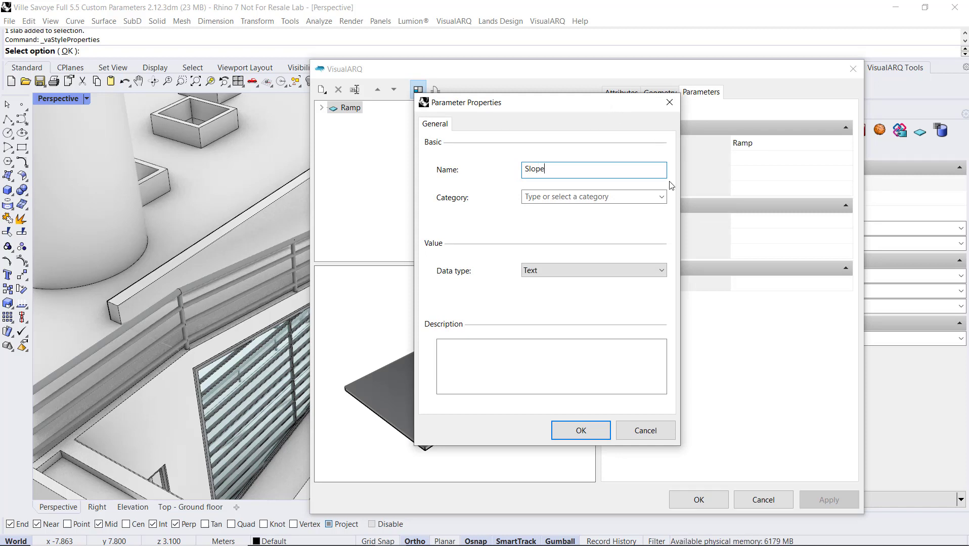
left_click(662, 196)
left_click(611, 231)
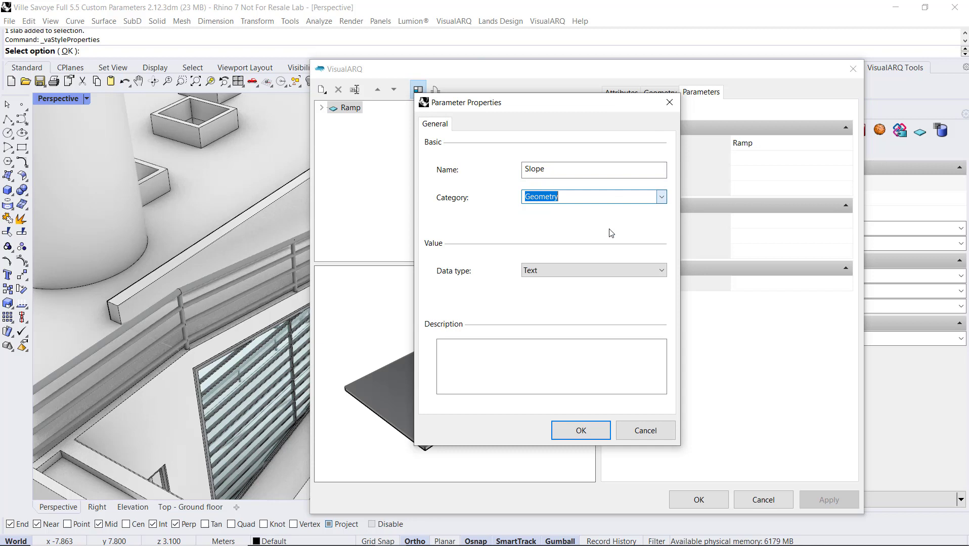
left_click(583, 272)
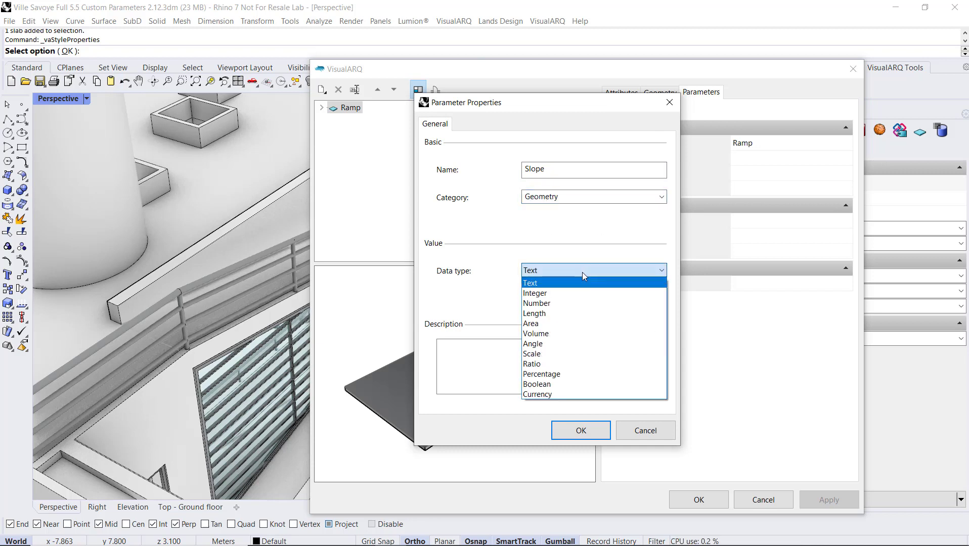
left_click(567, 374)
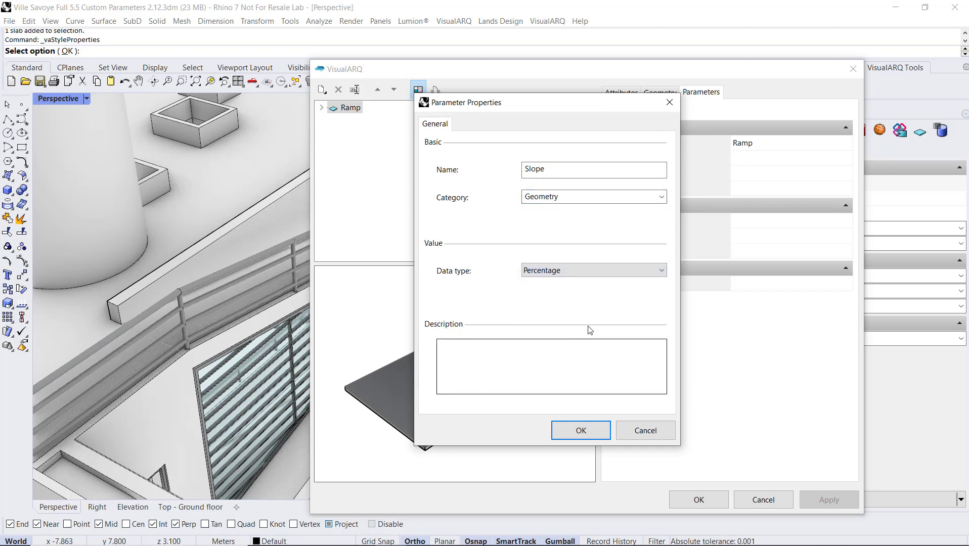
left_click(579, 432)
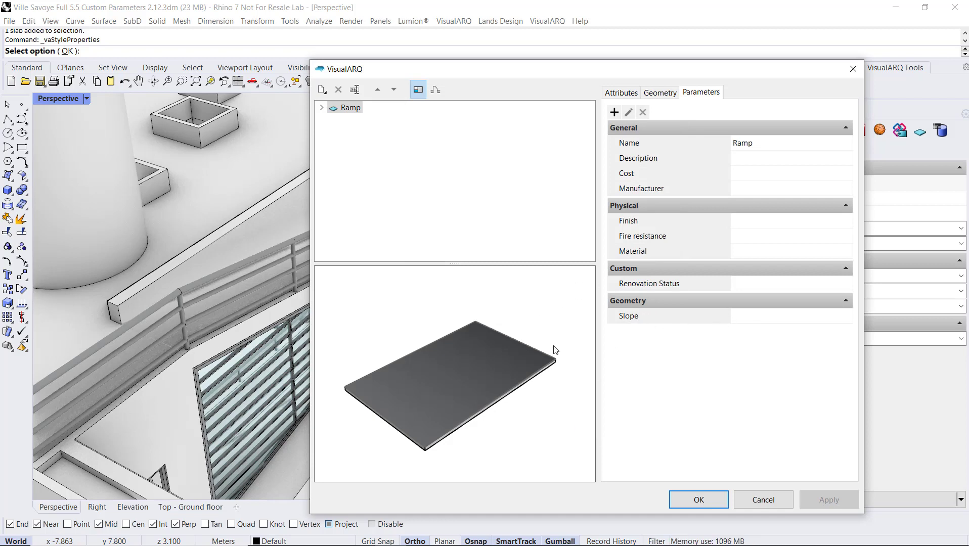
left_click(740, 320)
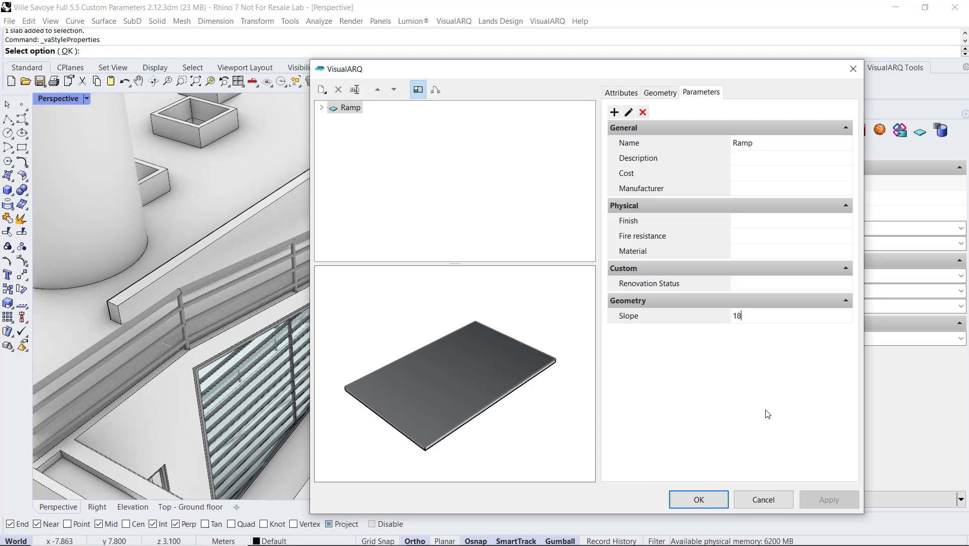
key("Return")
Save the ramp style changes and select the ramp slab to check its slope.
left_click(710, 500)
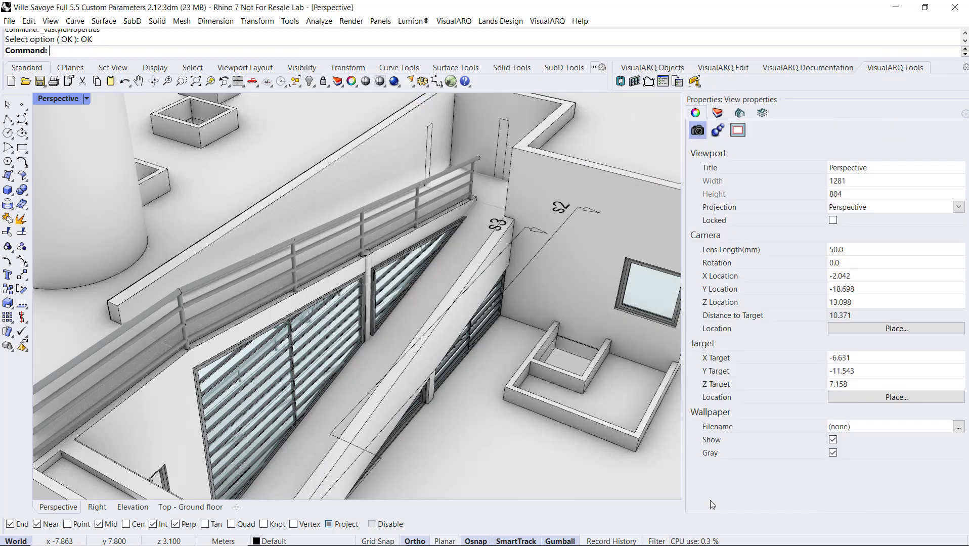
left_click(422, 310)
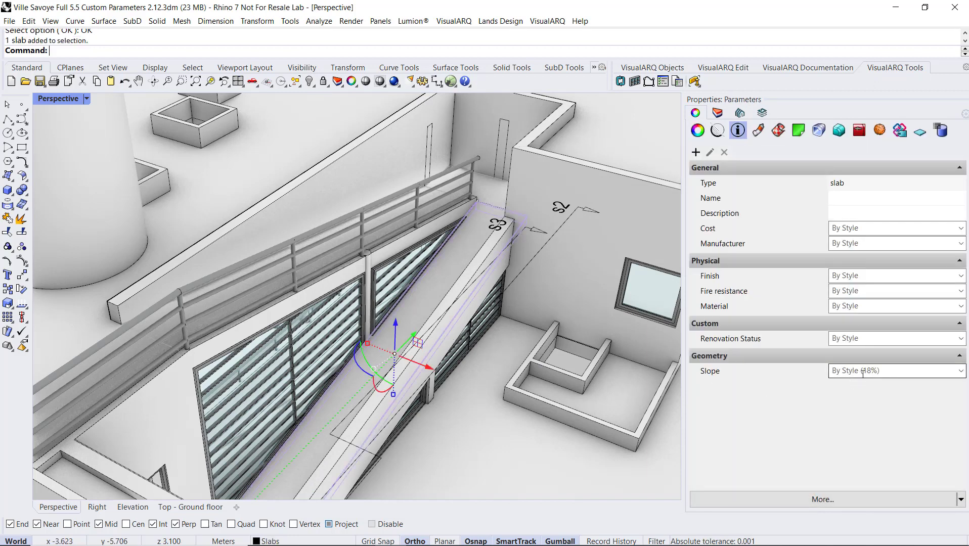
right_click_drag(458, 354, 285, 217)
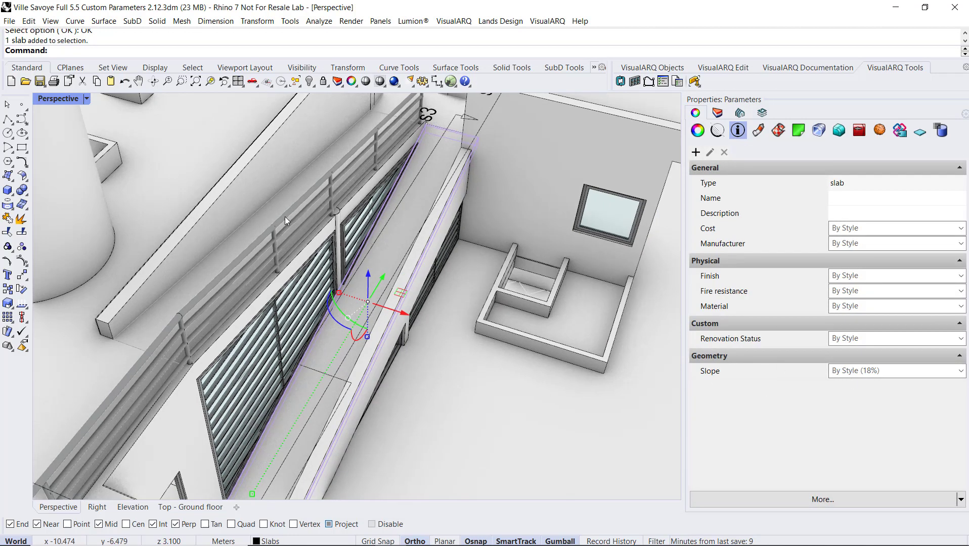
left_click(266, 201)
left_click(300, 246)
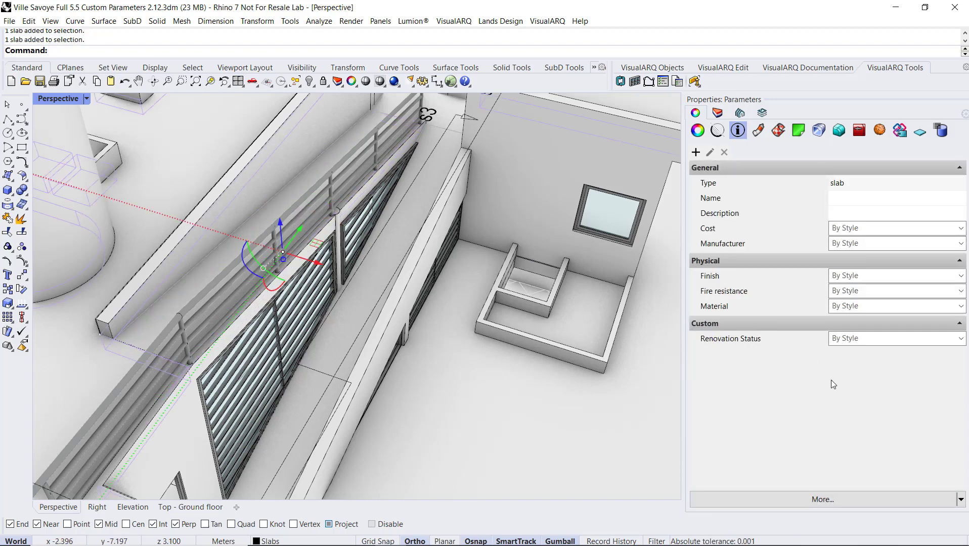
Override the small slab at the ramp's top to a Slope of 0%.
left_click(445, 120)
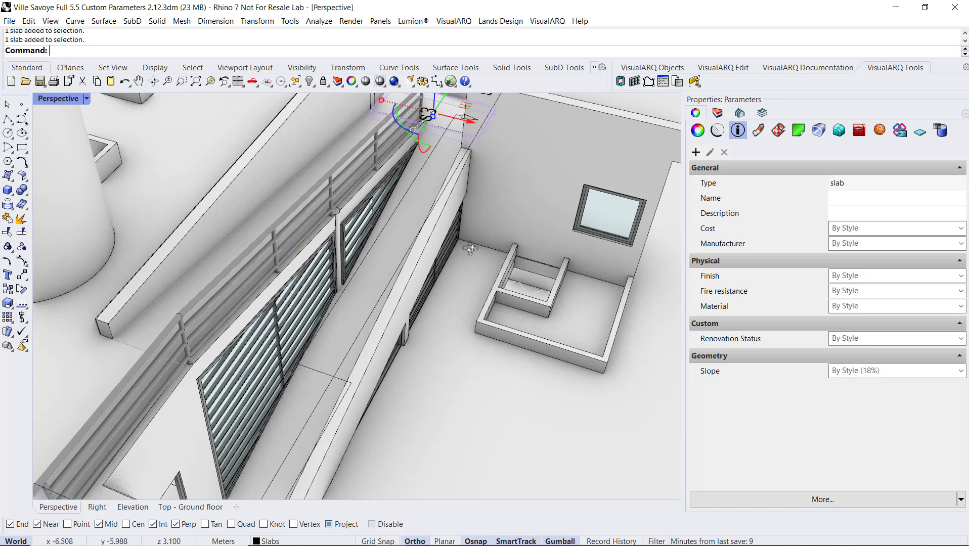
right_click_drag(445, 119, 473, 175)
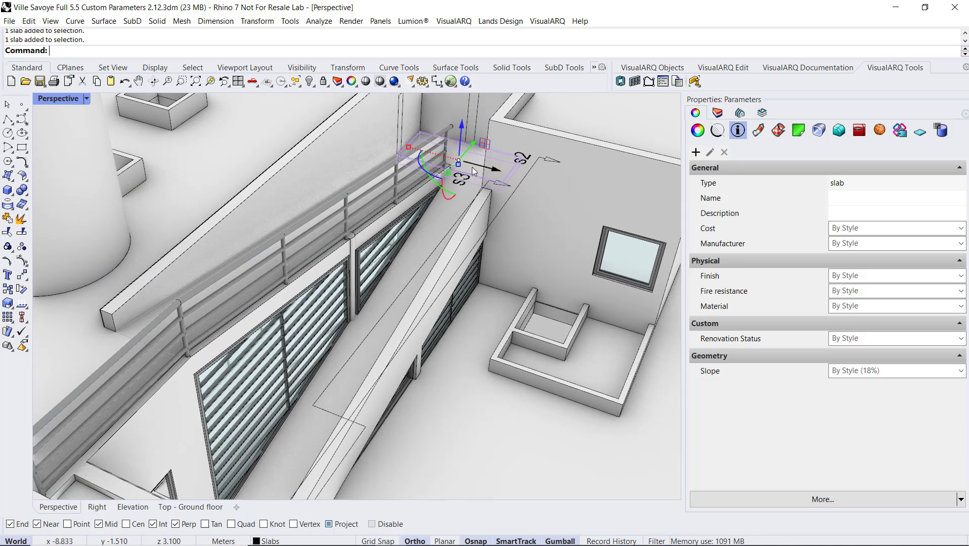
left_click(887, 371)
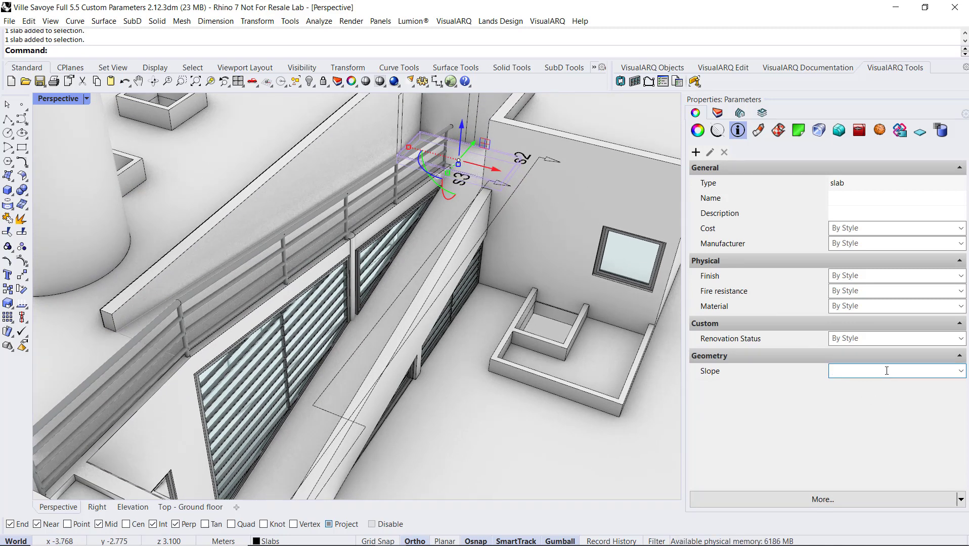
key("Return")
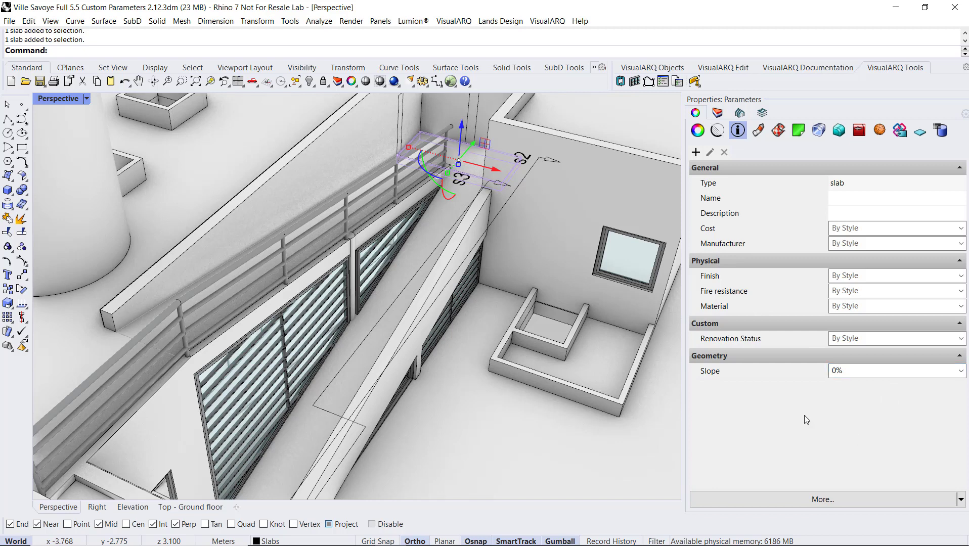
scroll(377, 341, "down", 2)
scroll(377, 341, "down", 4)
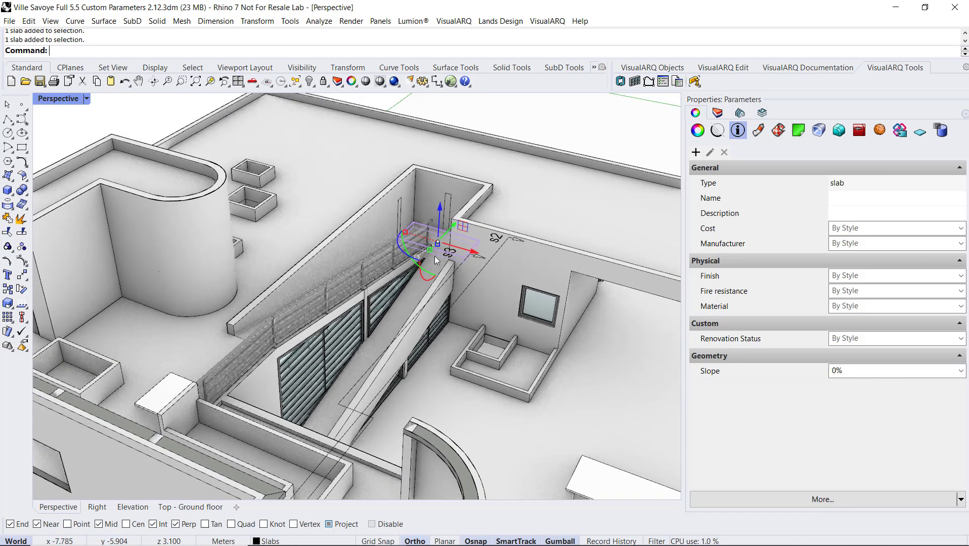
left_click(467, 187)
Turn on section s2 to cut the model and view inside it.
left_click(740, 112)
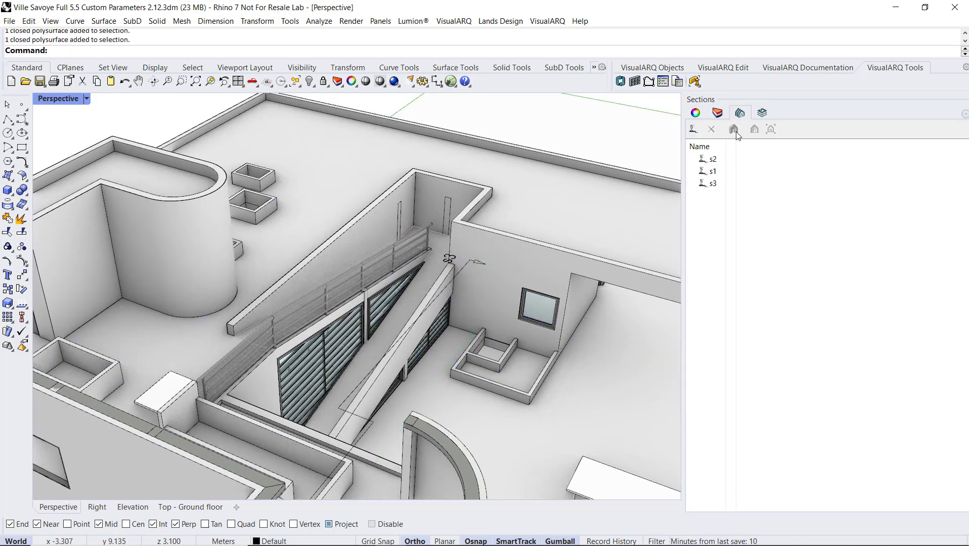
left_click(733, 160)
left_click(733, 160)
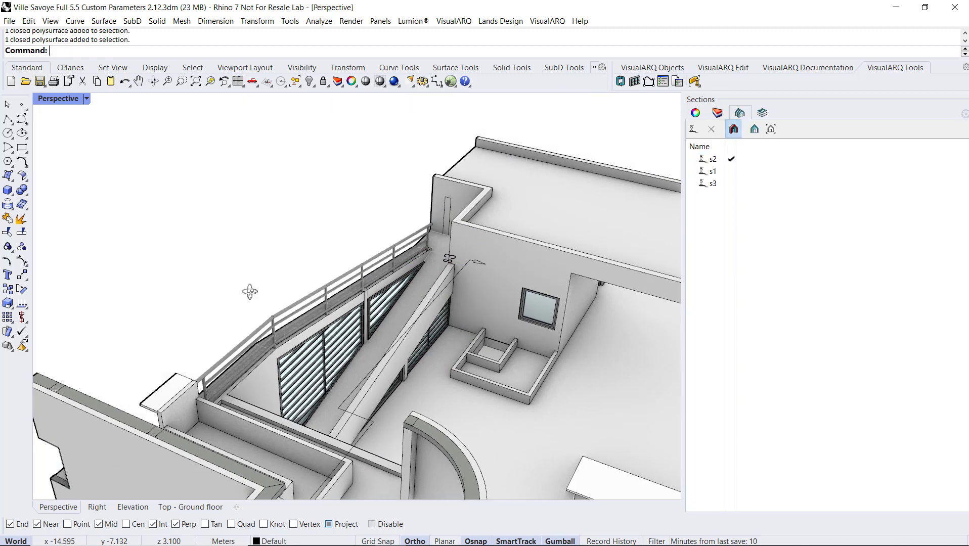
right_click_drag(249, 289, 349, 292)
scroll(304, 319, "up", 2)
scroll(218, 344, "up", 2)
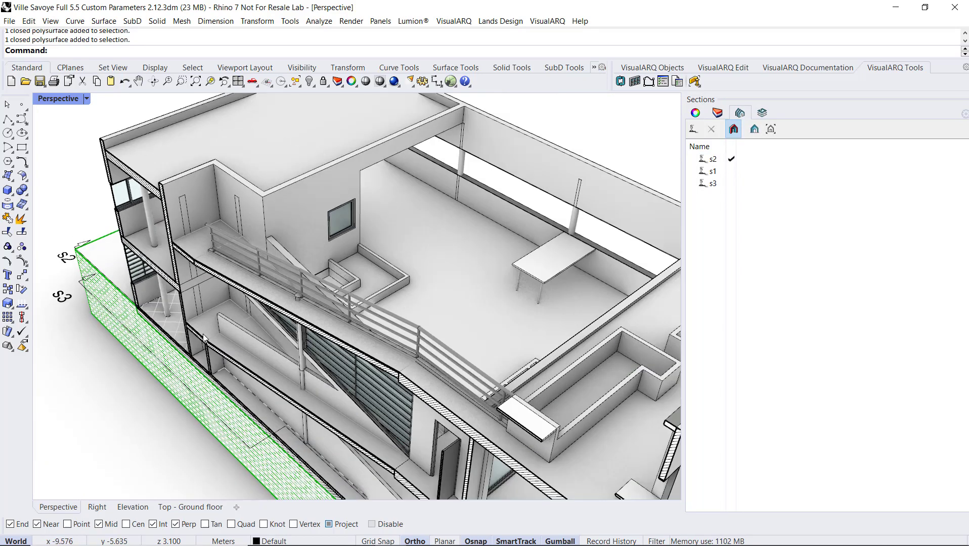
Set the lower-floor landing slab's Slope parameter to 0%.
left_click(205, 335)
left_click(695, 113)
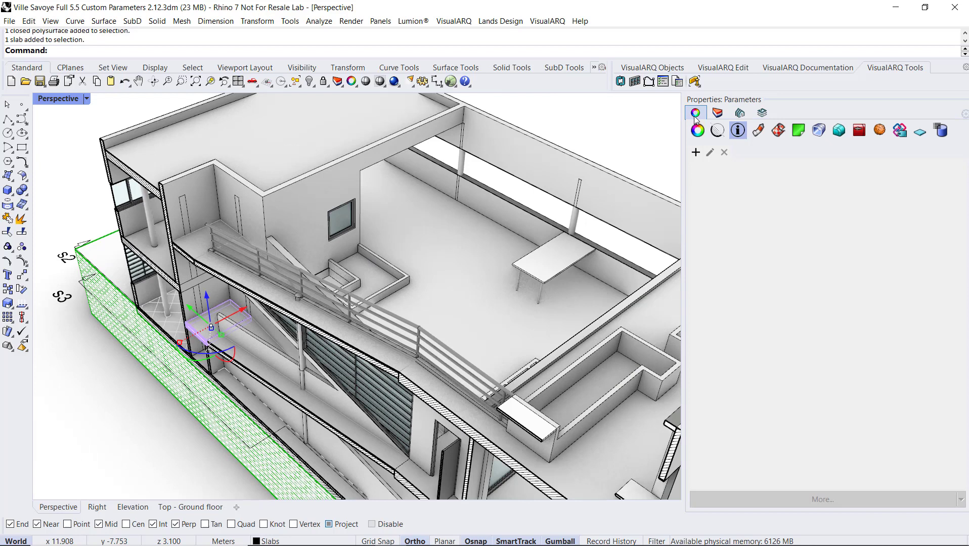
left_click(875, 373)
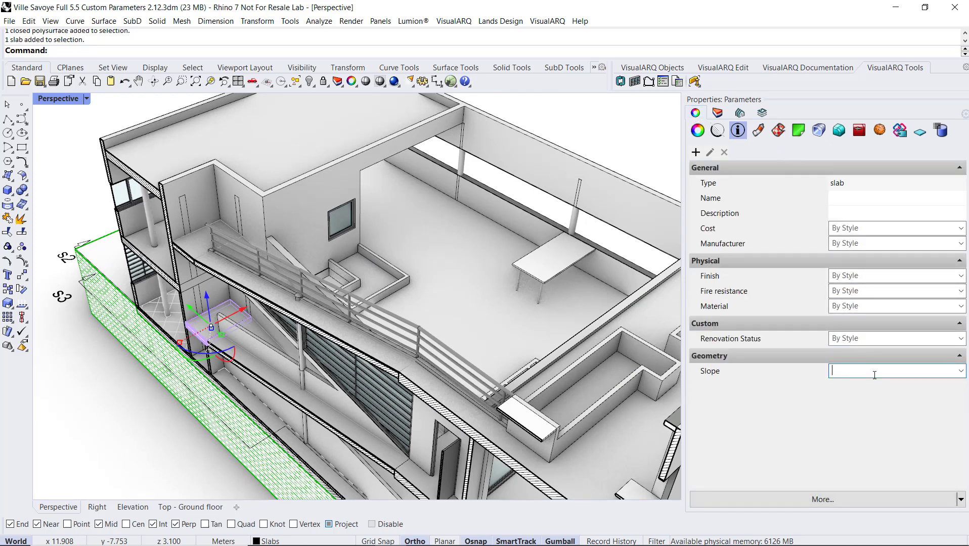
type("0")
key("Return")
key("Escape")
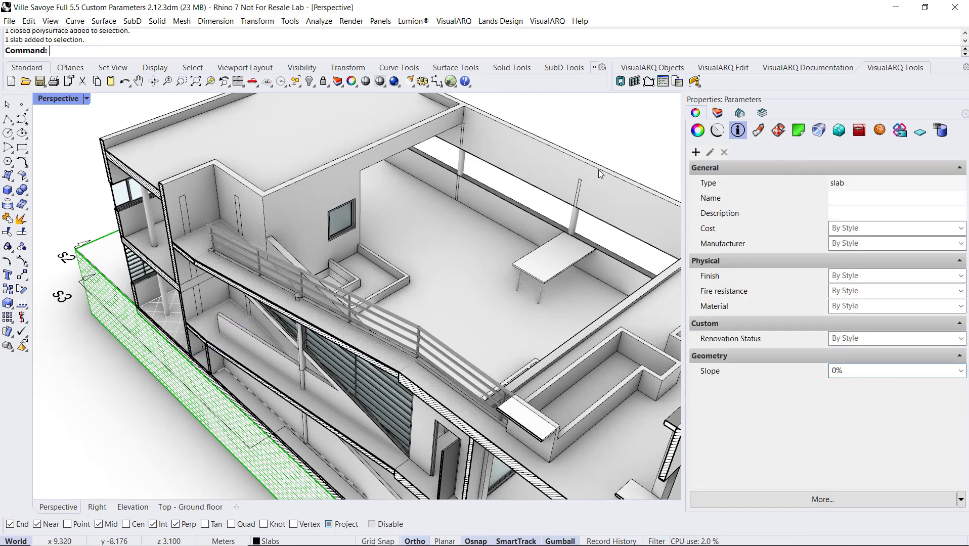
Turn off section s2 to reveal the whole villa.
left_click(739, 113)
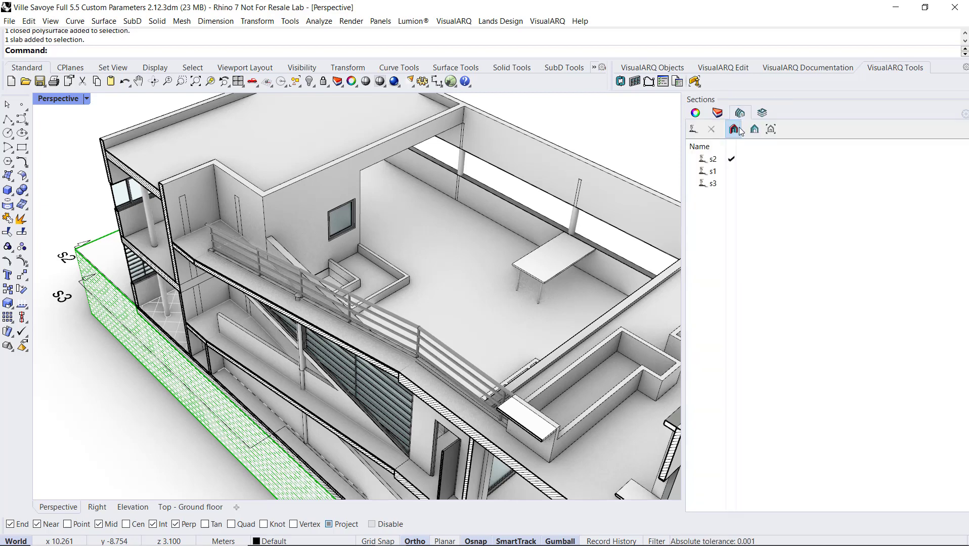
left_click(732, 159)
scroll(330, 248, "down", 5)
right_click_drag(386, 295, 317, 348)
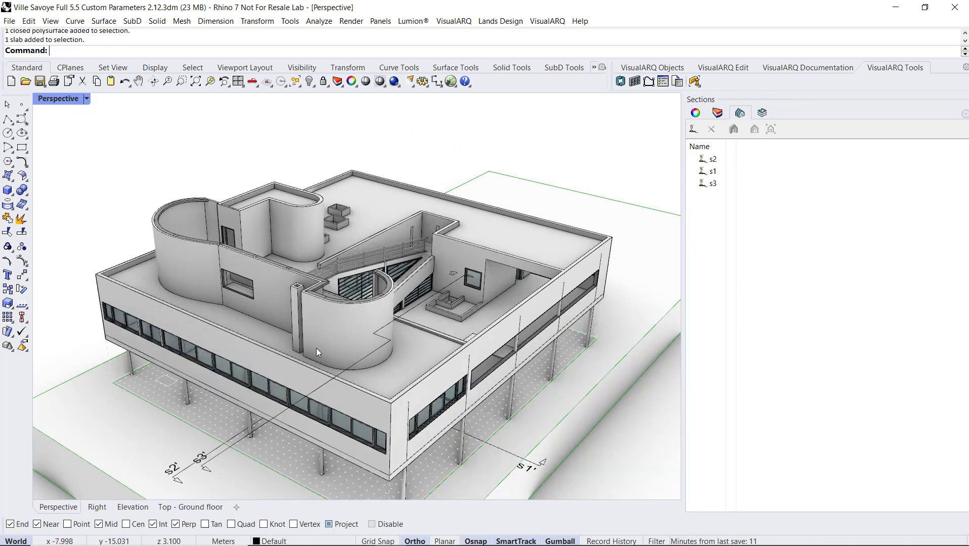